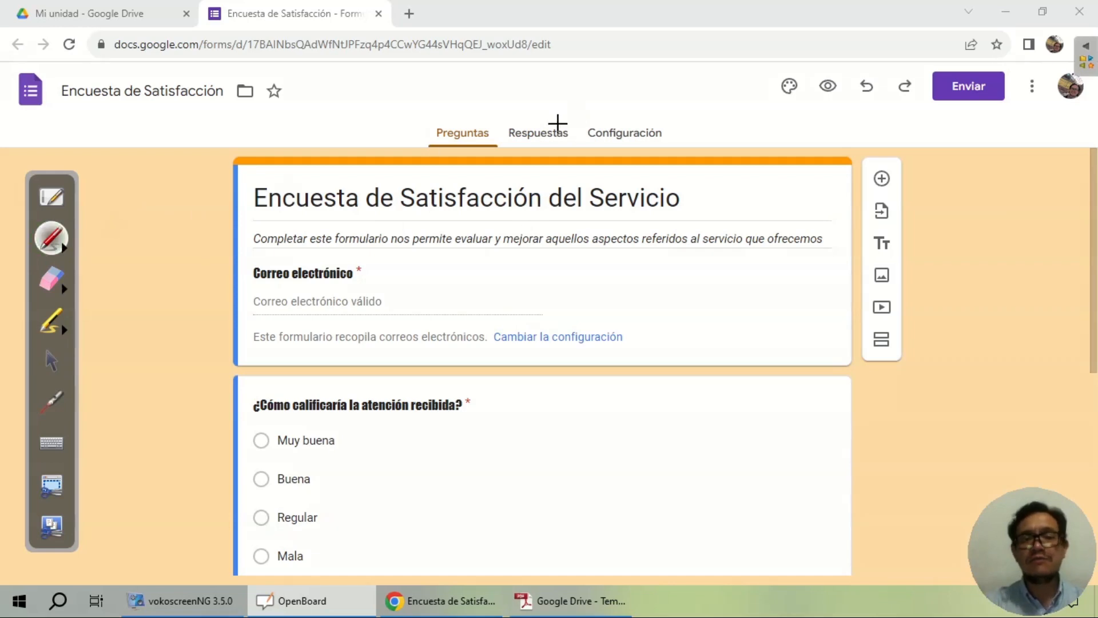
Step: Circle the Respuestas tab and open the survey's responses page, showing 0 respuestas
mouse_move(574, 117)
mouse_down()
mouse_move(491, 123)
mouse_move(570, 103)
mouse_move(536, 101)
mouse_up()
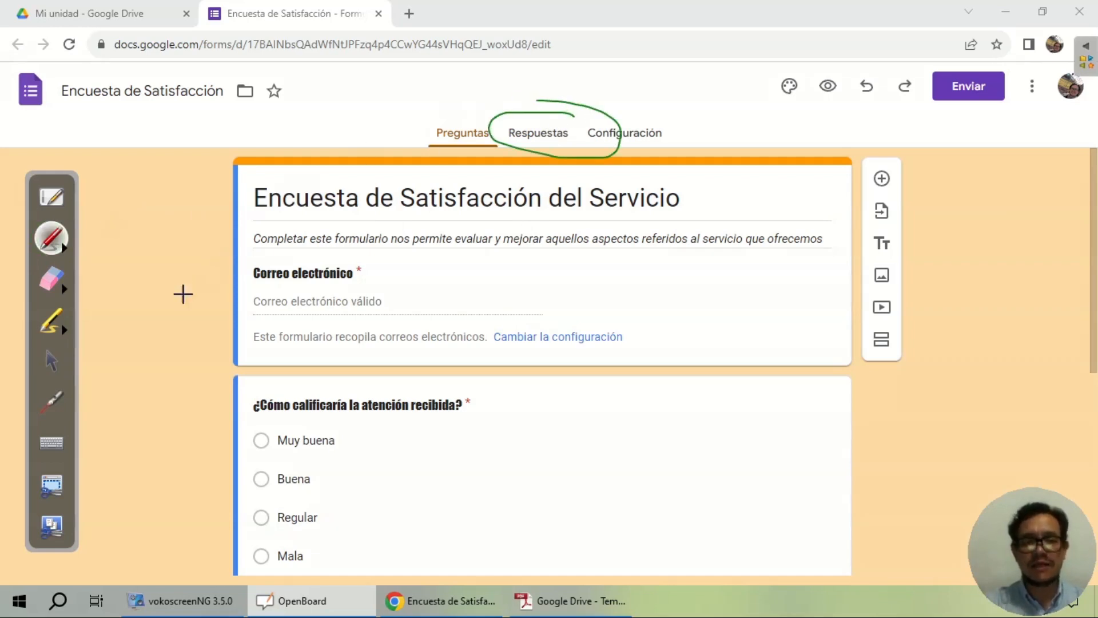
click(52, 359)
click(551, 138)
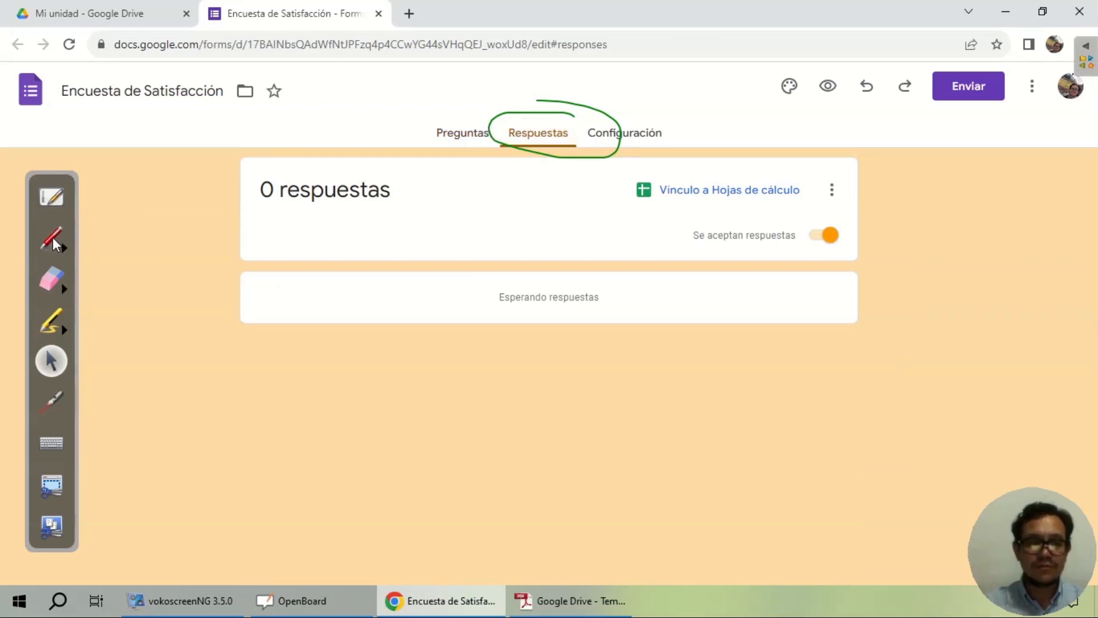
Step: Erase the Respuestas loop and mark the link-to-spreadsheet option with on-screen ink
click(49, 286)
drag(433, 183, 625, 135)
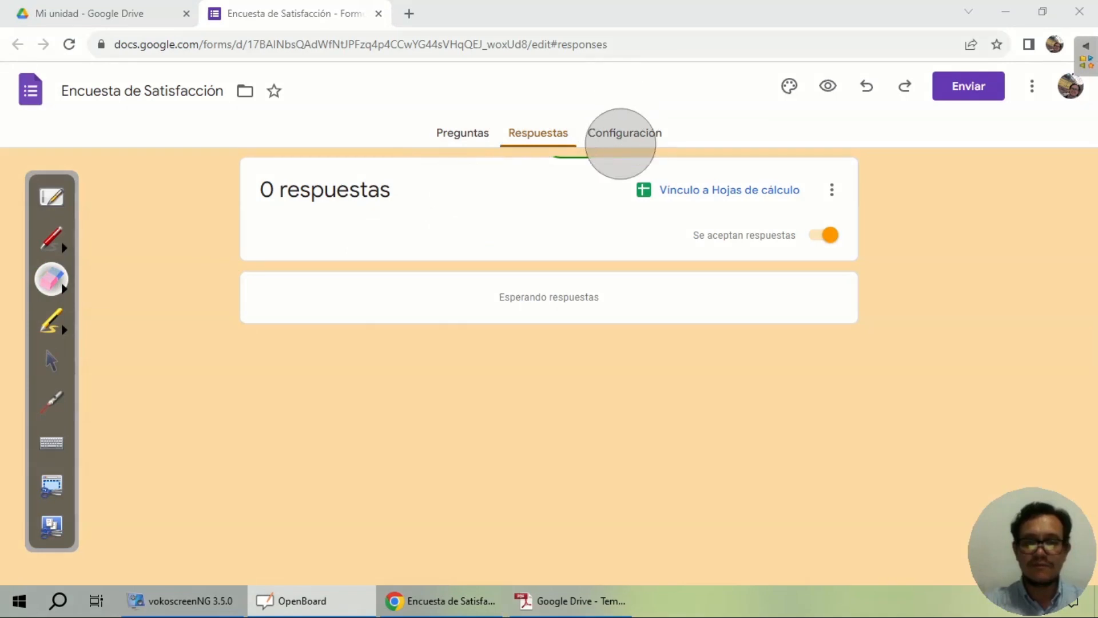
click(50, 359)
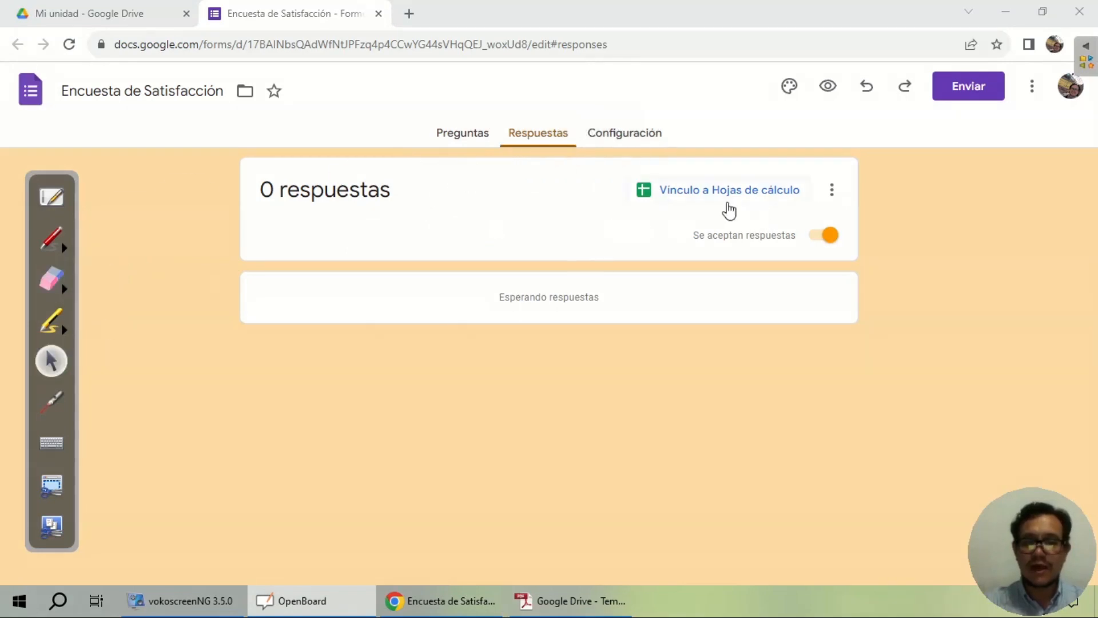
click(50, 237)
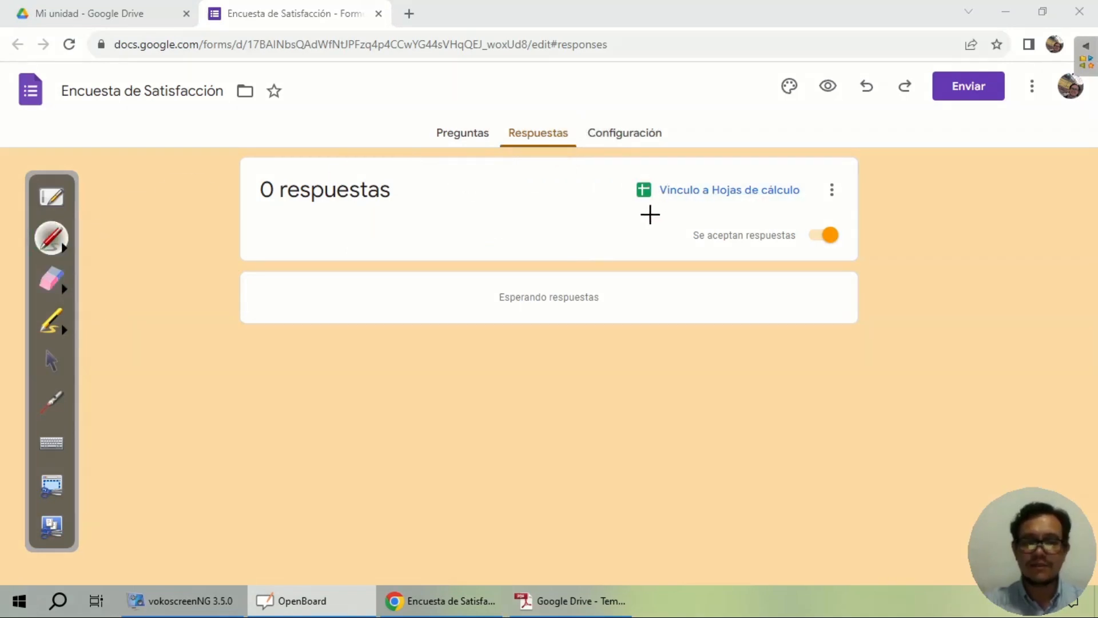
mouse_move(623, 205)
mouse_down()
mouse_move(775, 213)
mouse_move(815, 157)
mouse_move(612, 171)
mouse_up()
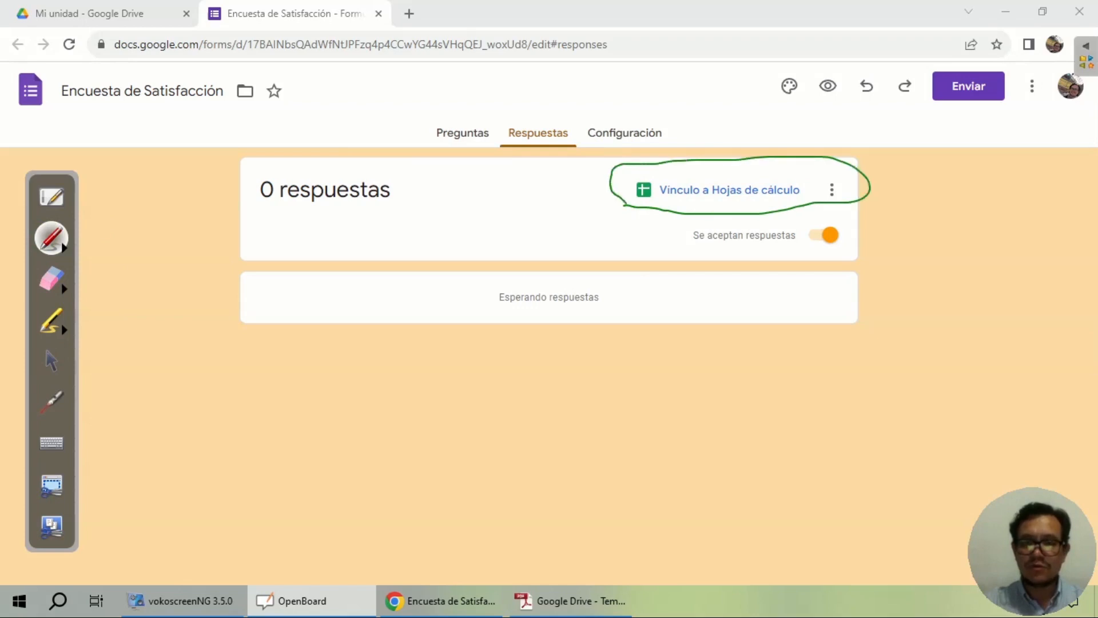
click(50, 359)
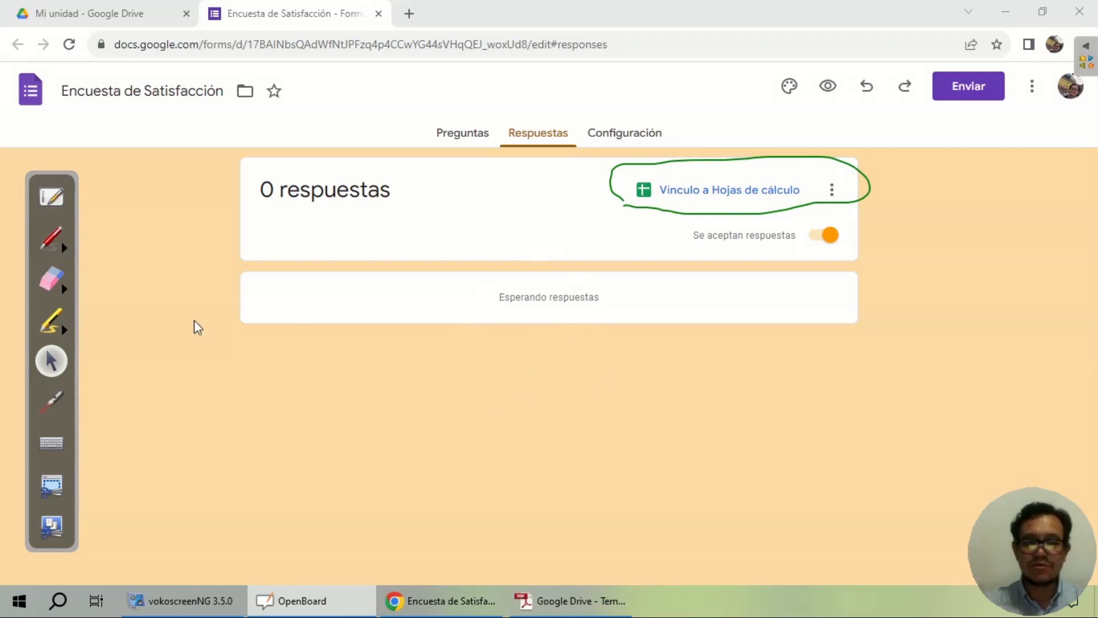
click(55, 246)
mouse_move(481, 285)
mouse_down()
mouse_move(480, 428)
mouse_move(648, 440)
mouse_move(575, 288)
mouse_move(430, 310)
mouse_move(520, 263)
mouse_move(517, 302)
mouse_move(578, 446)
mouse_move(613, 286)
mouse_move(321, 321)
mouse_move(573, 175)
mouse_move(844, 181)
mouse_up()
click(51, 279)
click(51, 359)
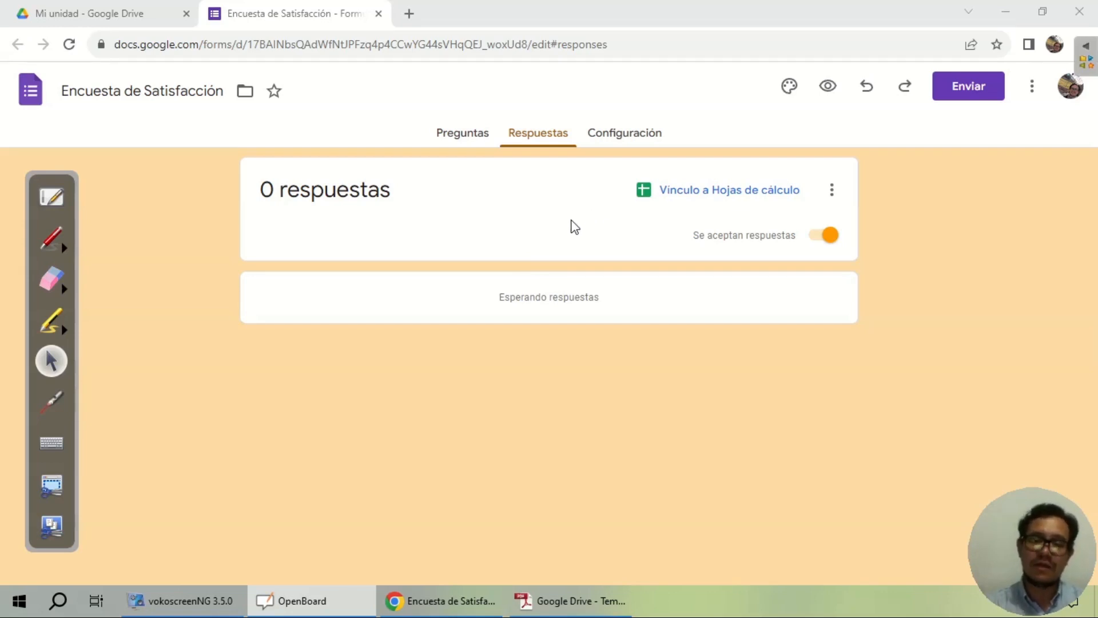
Step: Underline the Vínculo a Hojas de cálculo option and open its response destination dialog
click(741, 378)
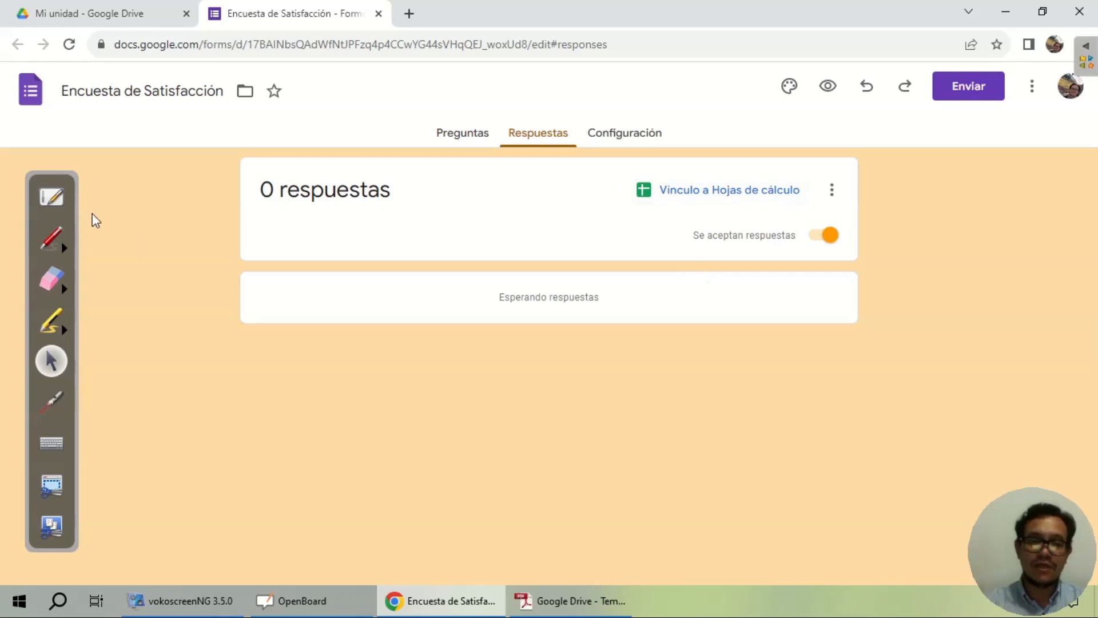
click(51, 238)
drag(638, 215, 794, 215)
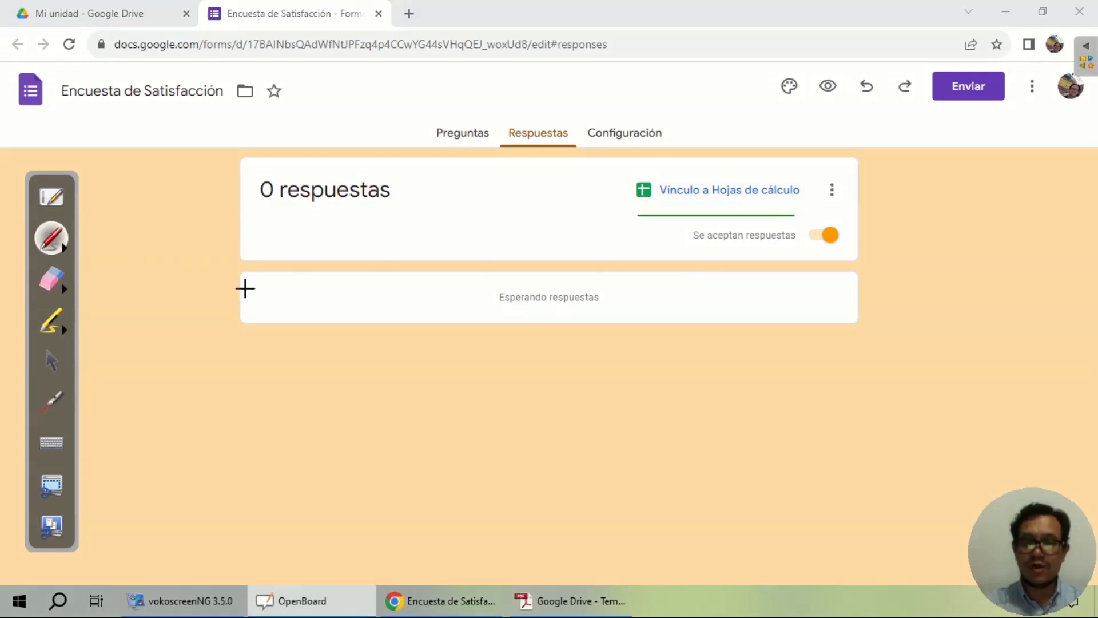
click(52, 360)
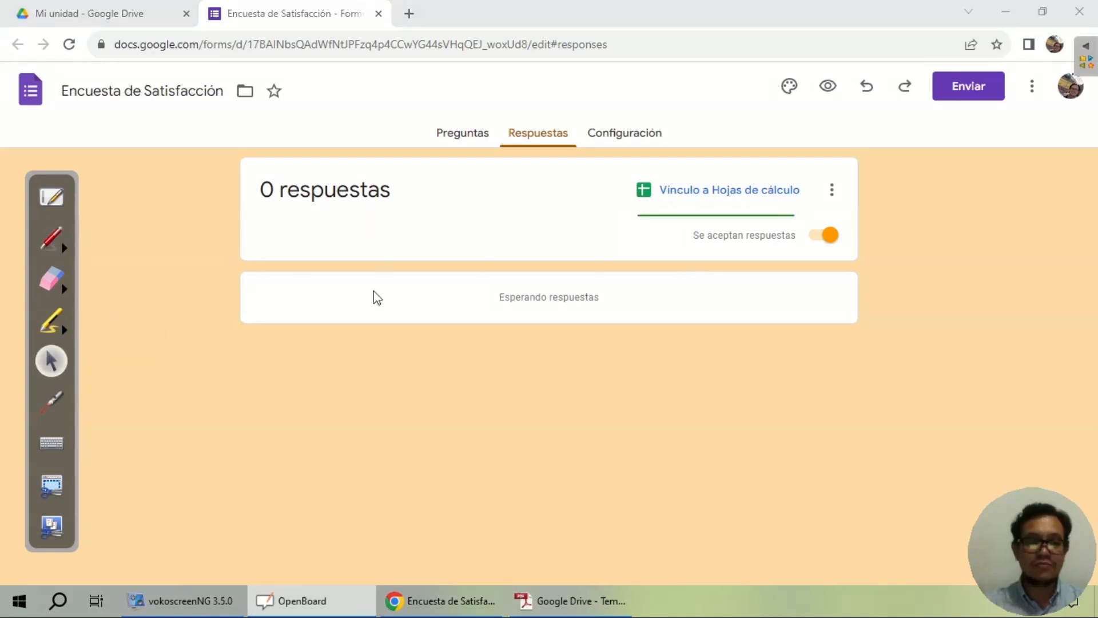
click(745, 195)
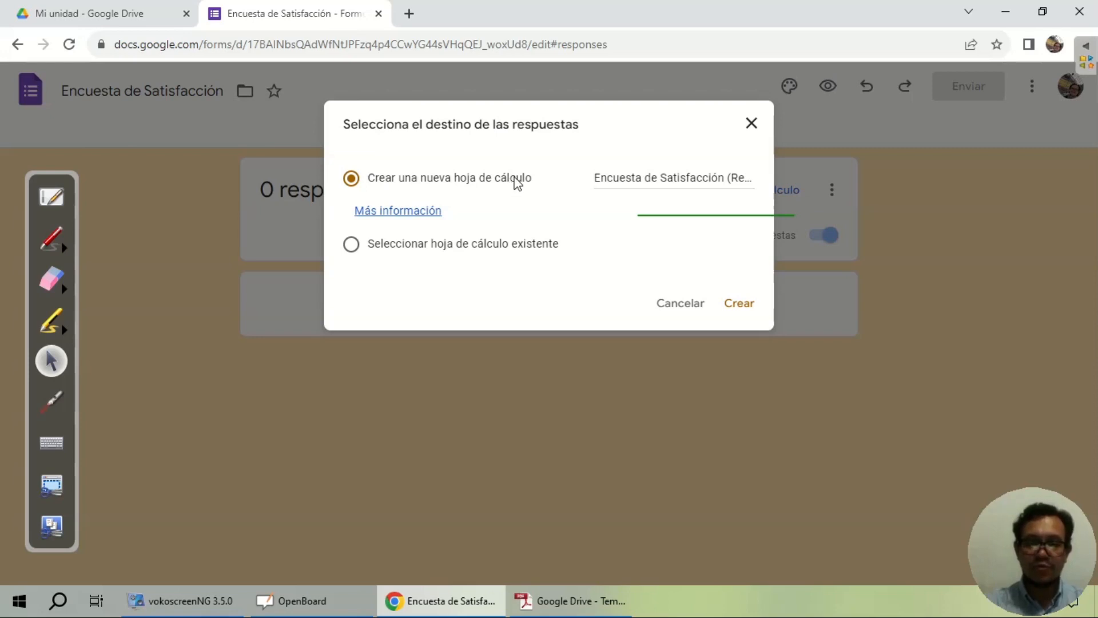
Step: Choose 'Crear una nueva hoja de cálculo' and create the Encuesta de Satisfacción (Respuestas) sheet
click(352, 244)
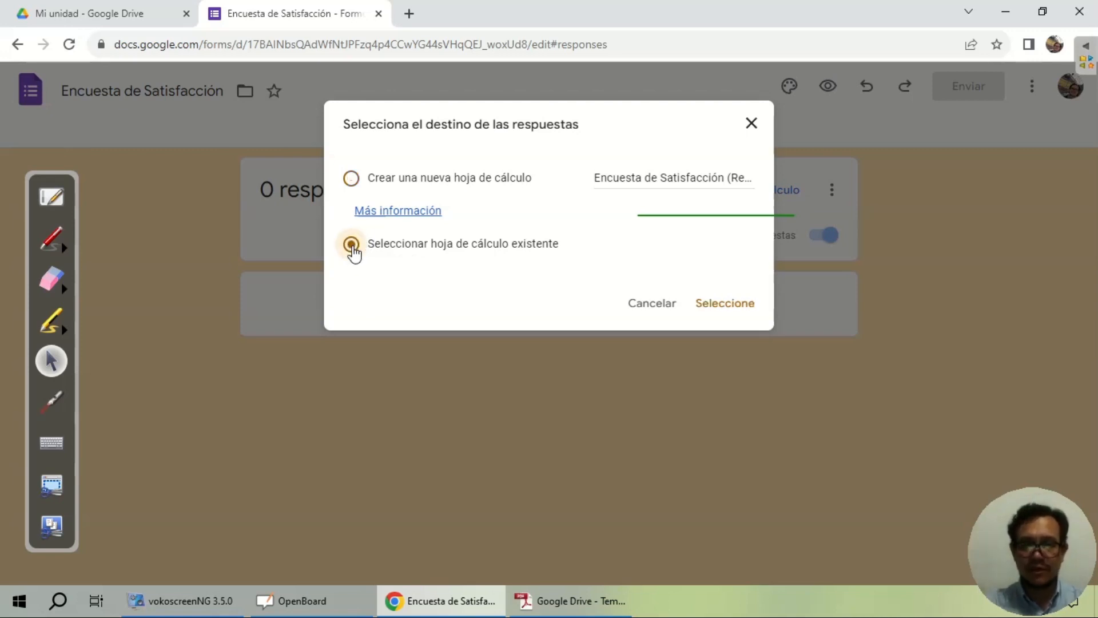
click(353, 182)
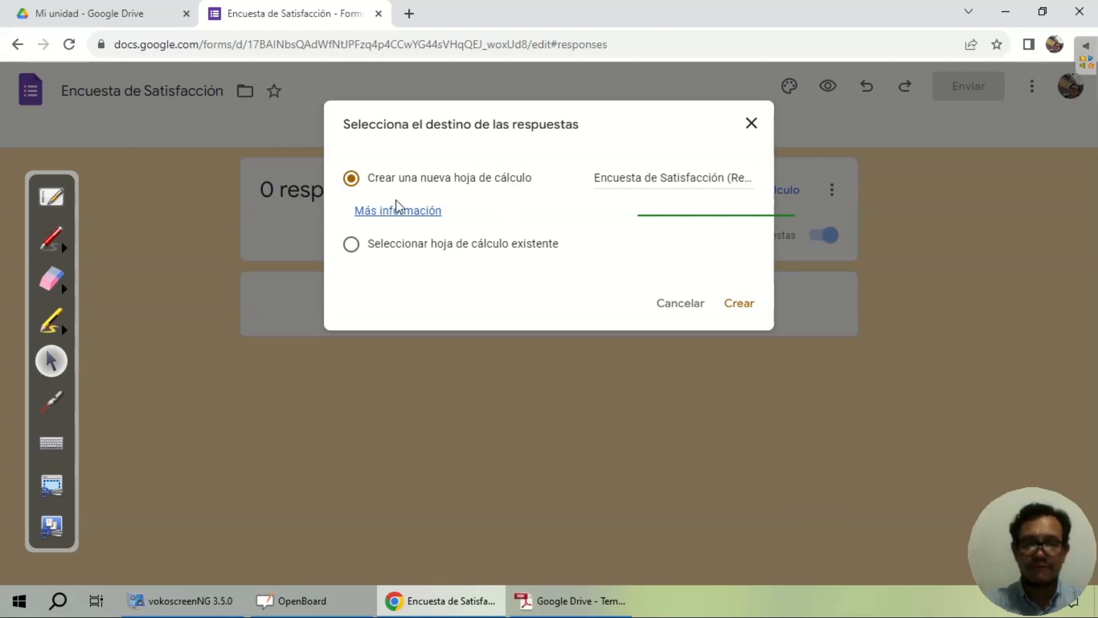
click(53, 239)
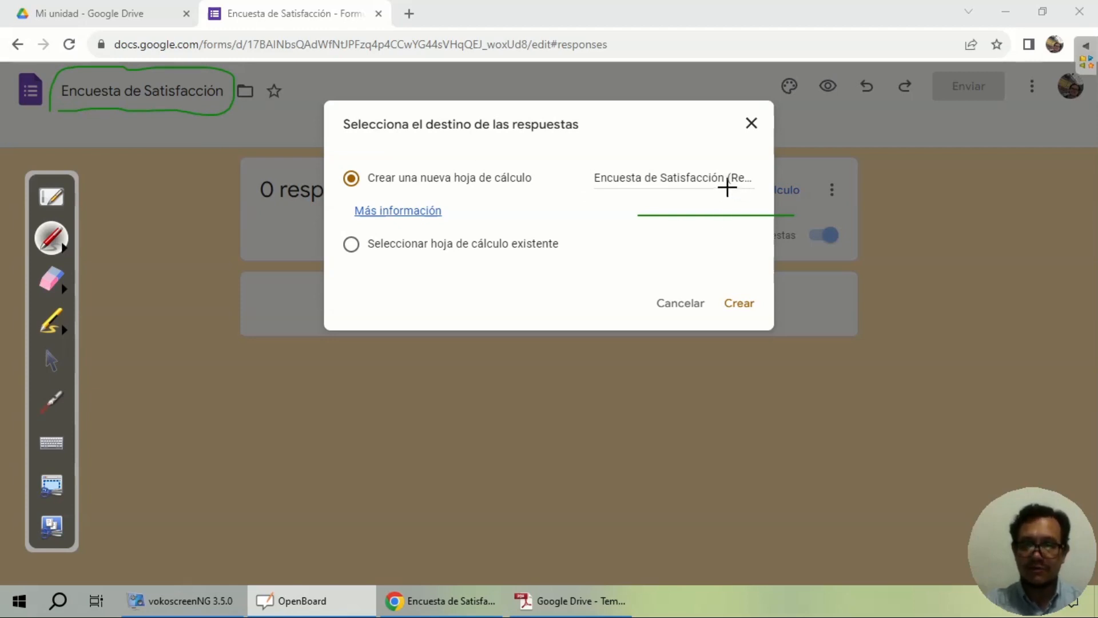
drag(727, 187, 753, 192)
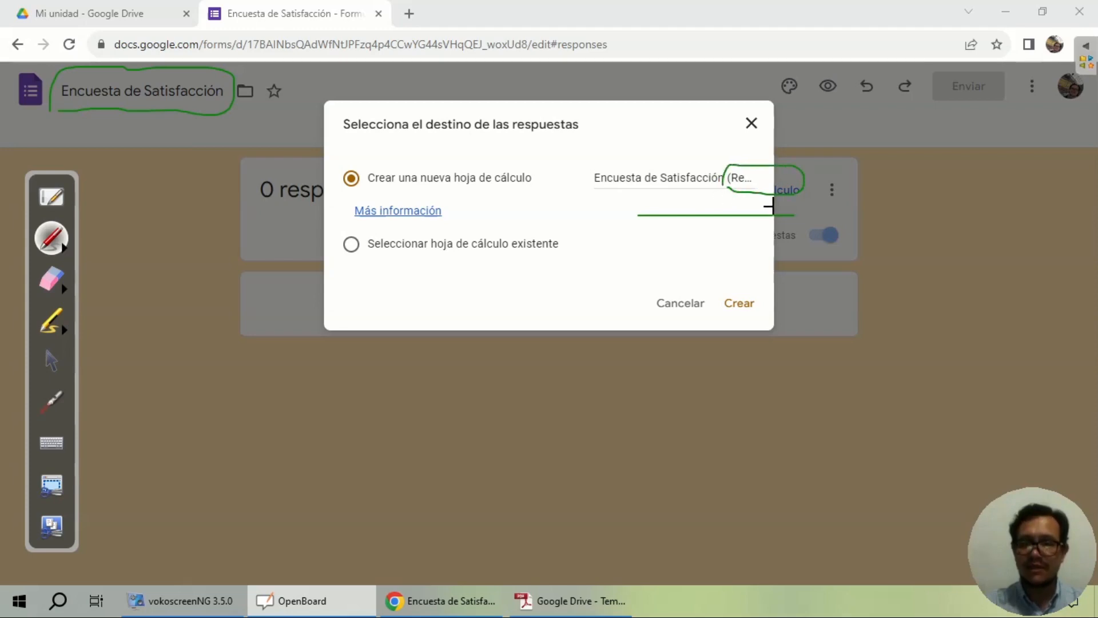
click(52, 278)
mouse_move(723, 216)
mouse_down()
mouse_move(848, 187)
mouse_move(539, 201)
mouse_move(134, 125)
mouse_move(62, 91)
mouse_move(274, 101)
mouse_up()
click(51, 360)
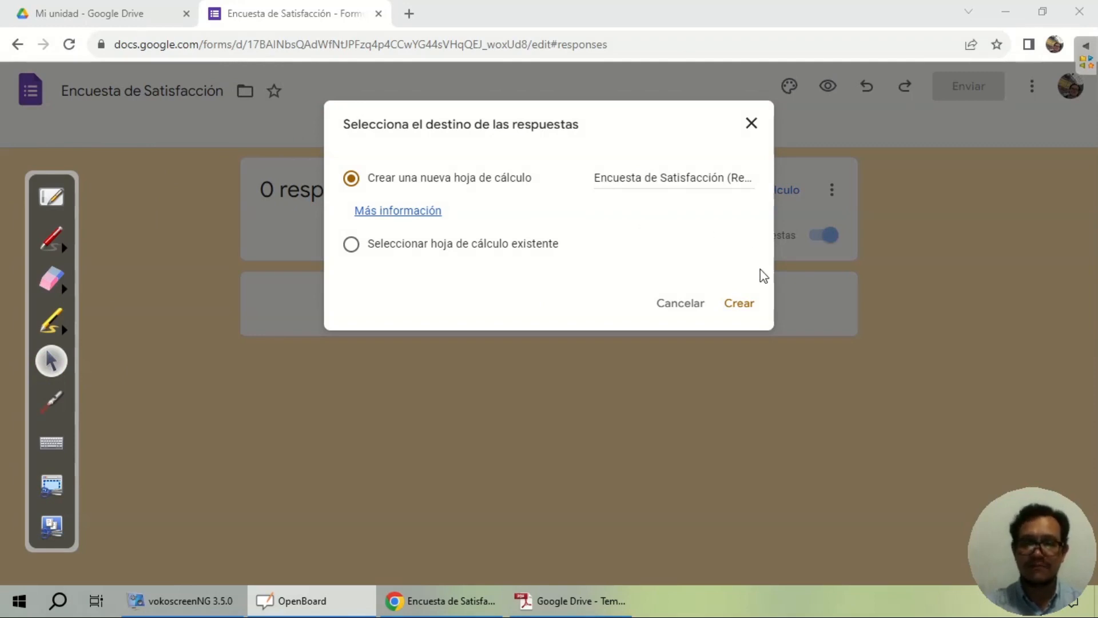
click(742, 306)
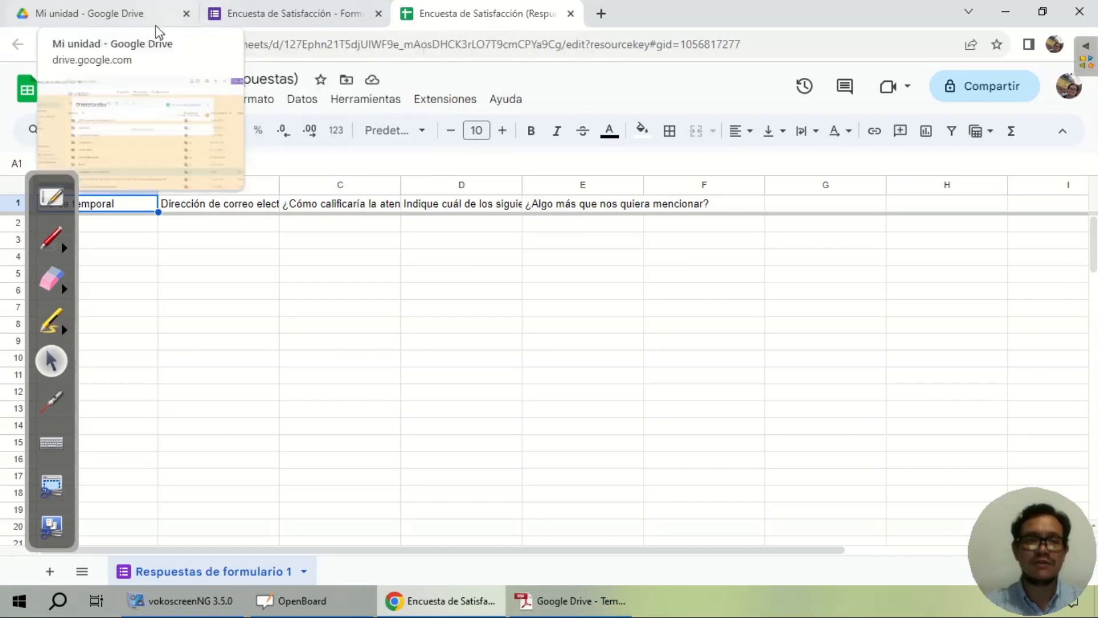
Step: Underline the Encuesta de Satisfacción (Respuestas) title, then return to Google Drive
click(52, 250)
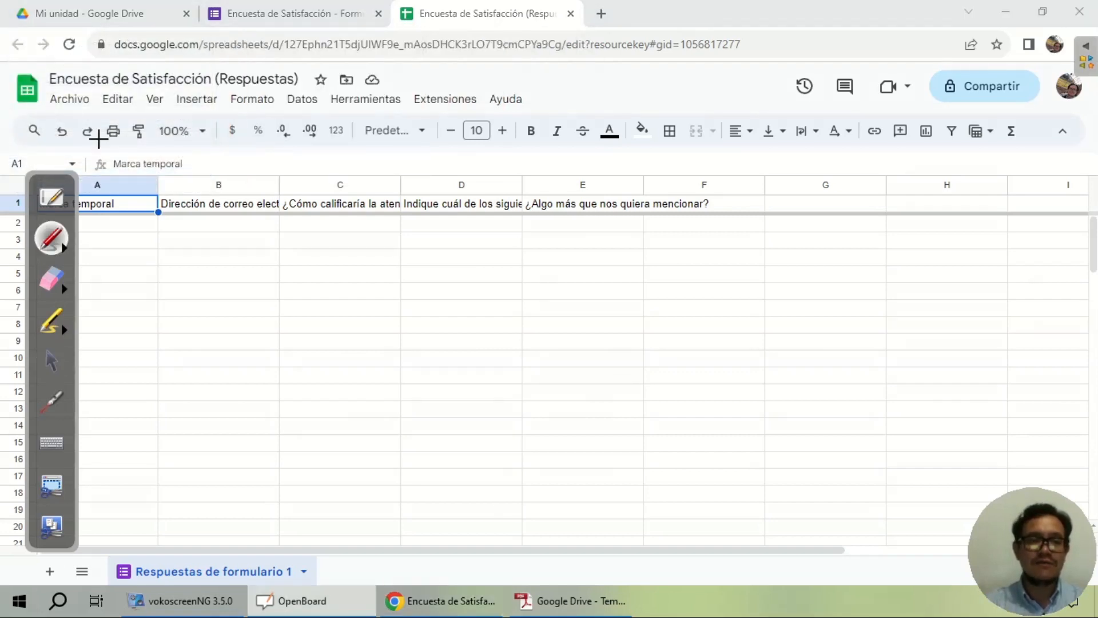
mouse_move(50, 95)
mouse_down()
mouse_move(286, 98)
mouse_move(223, 64)
mouse_move(78, 64)
mouse_up()
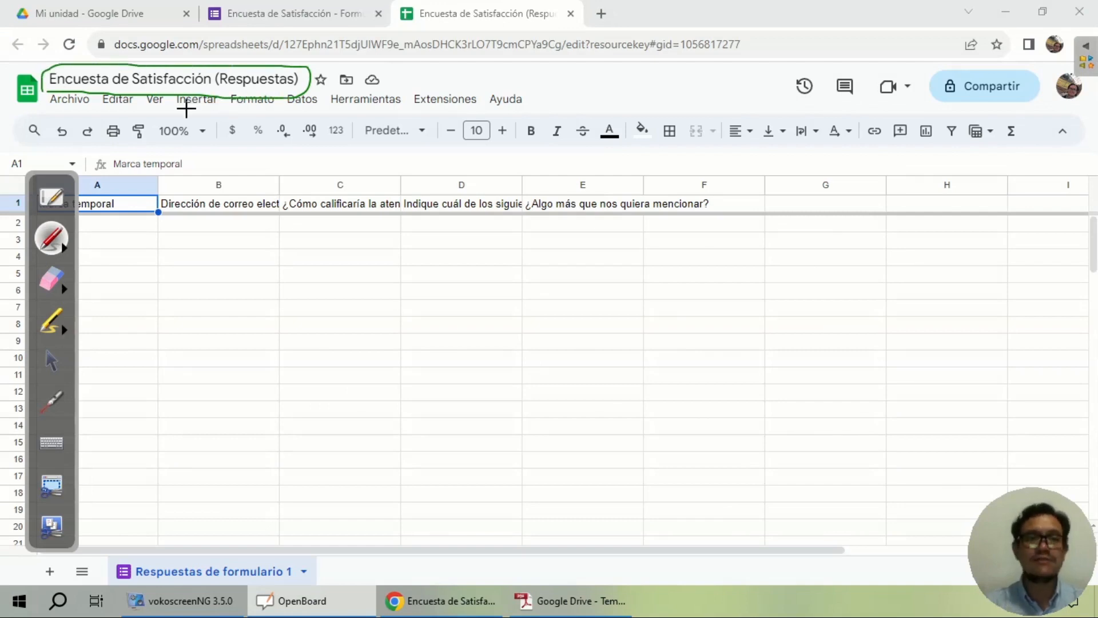
click(51, 360)
click(97, 15)
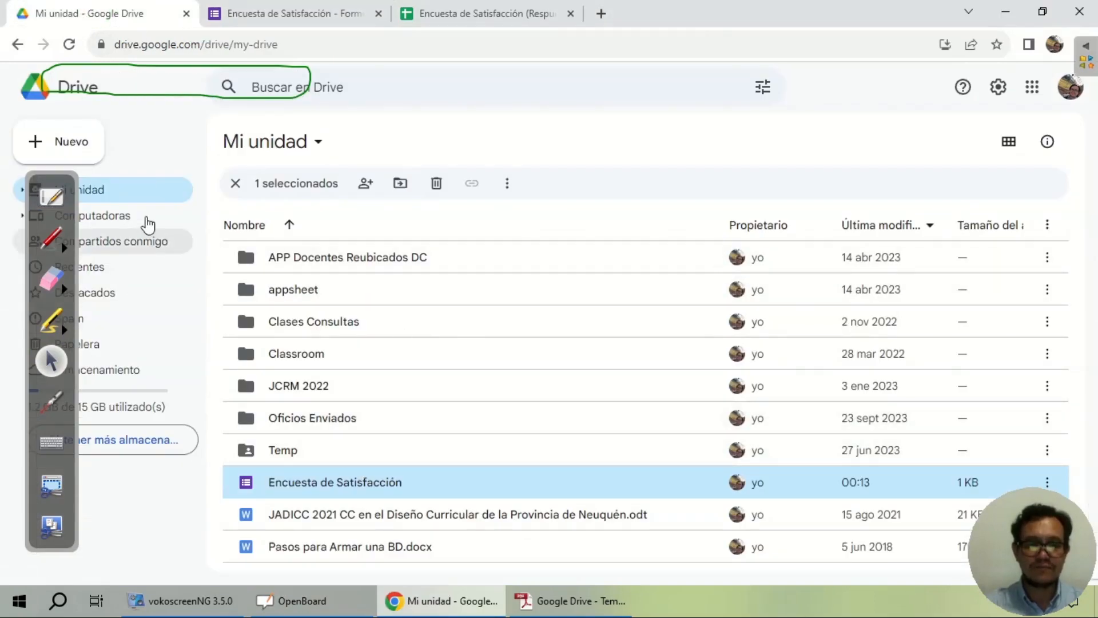
Step: Reload Mi unidad and circle the survey form beside its new Respuestas spreadsheet
click(69, 44)
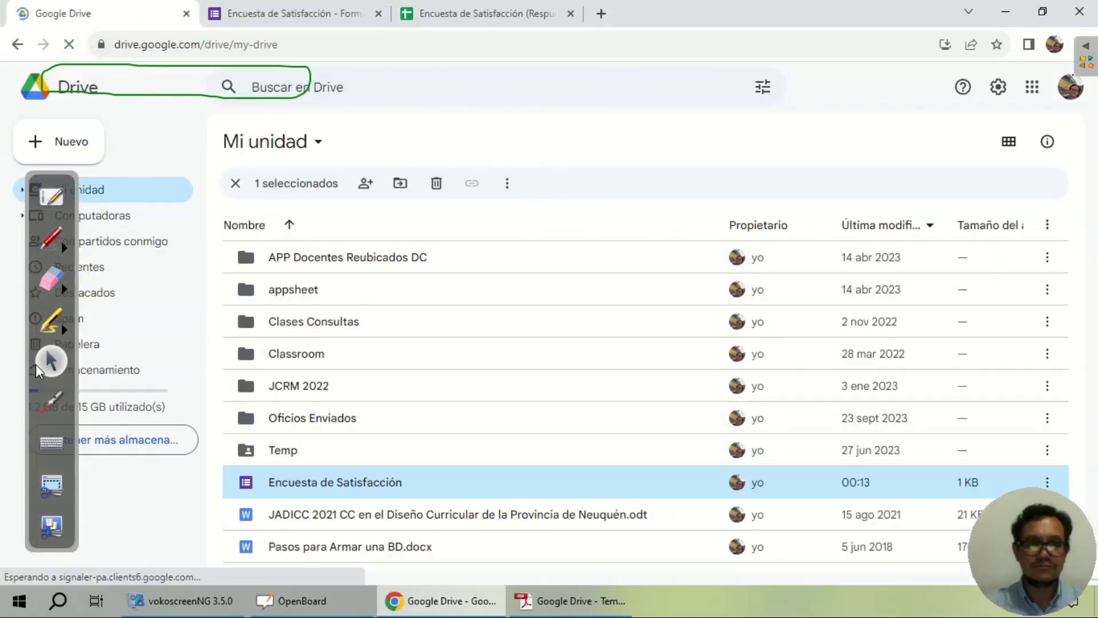
click(52, 237)
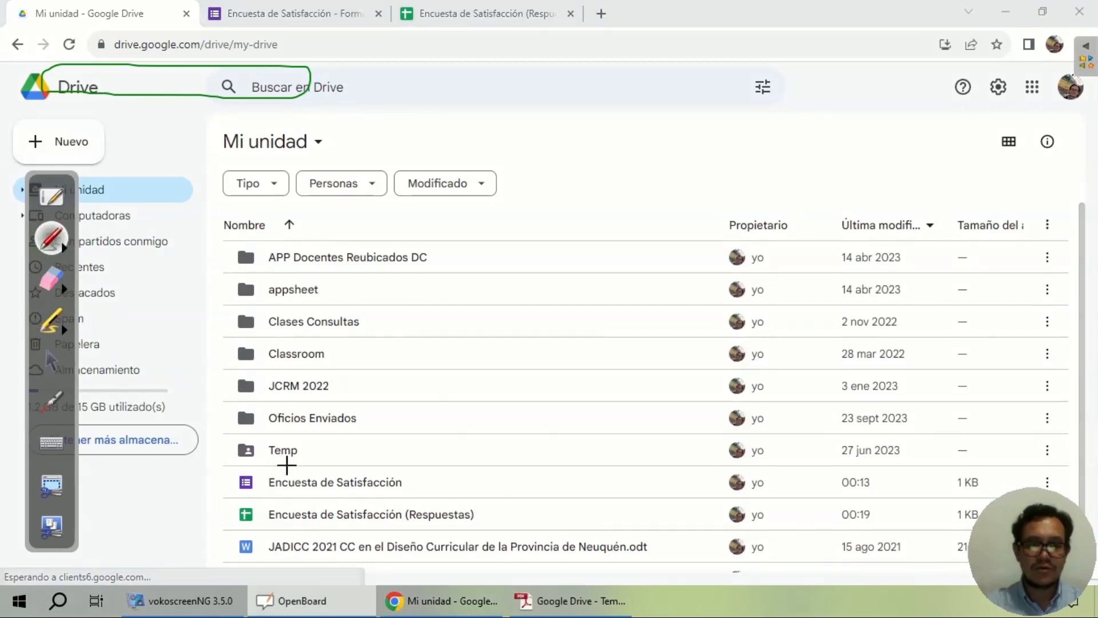
drag(292, 469, 304, 468)
mouse_move(229, 532)
mouse_down()
mouse_move(469, 525)
mouse_move(498, 475)
mouse_move(324, 464)
mouse_up()
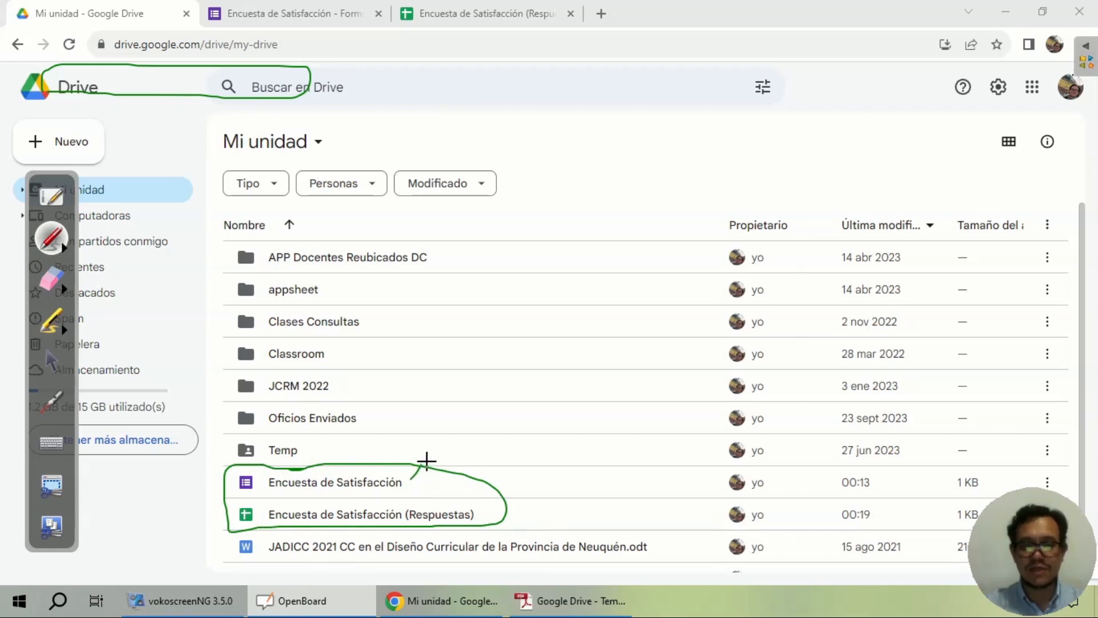
drag(491, 496, 480, 509)
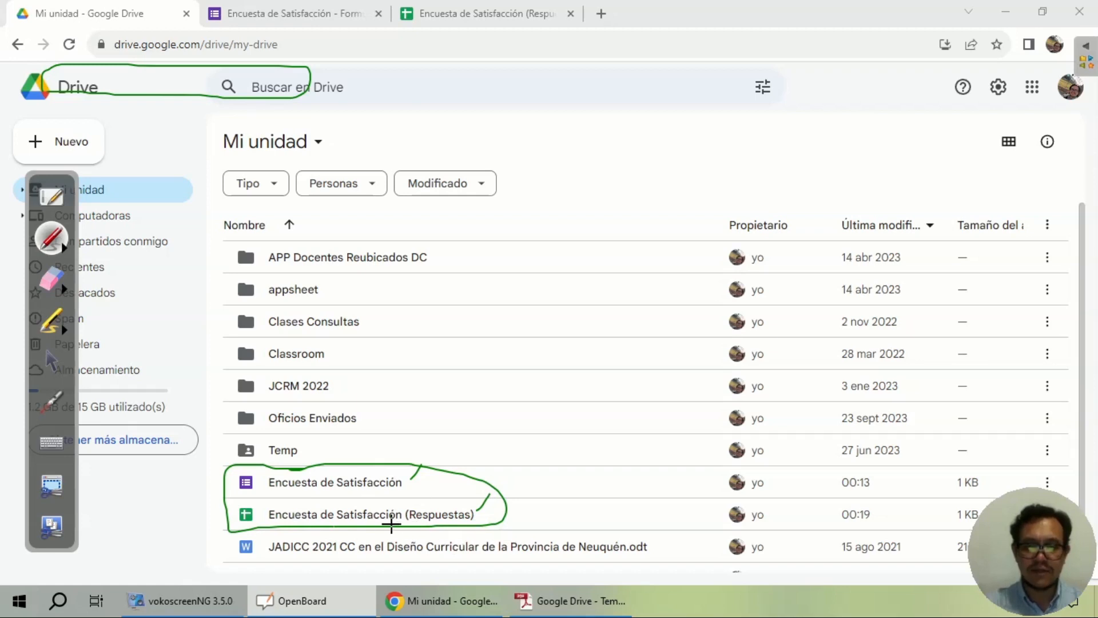
click(50, 278)
mouse_move(423, 476)
mouse_down()
mouse_move(232, 497)
mouse_move(440, 478)
mouse_up()
click(51, 360)
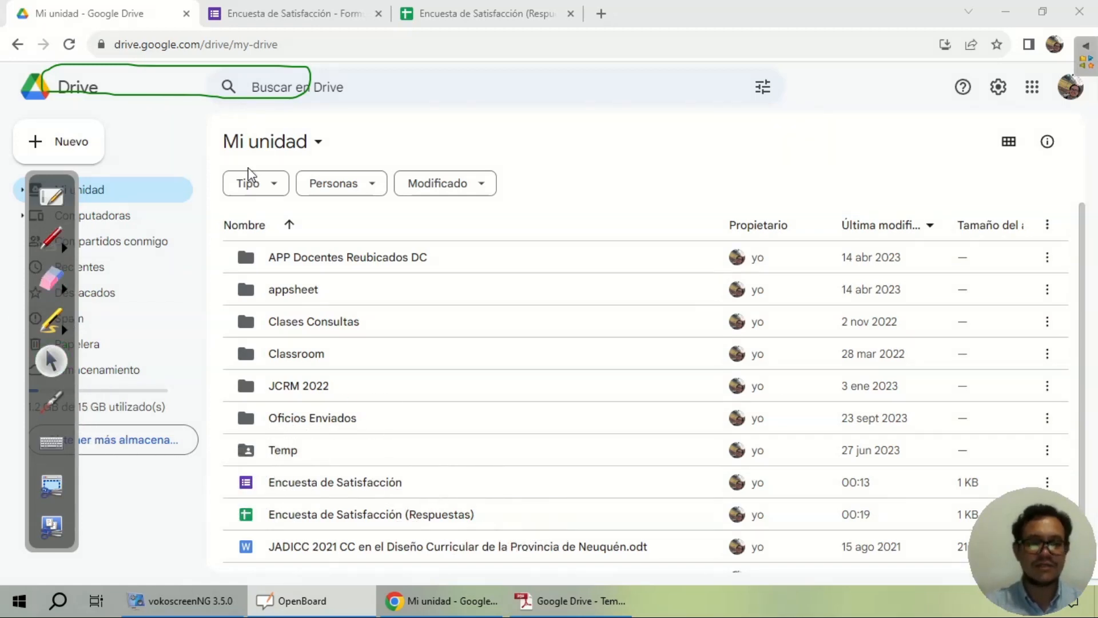
Step: Go to the responses spreadsheet and mark the Marca temporal column header
click(478, 14)
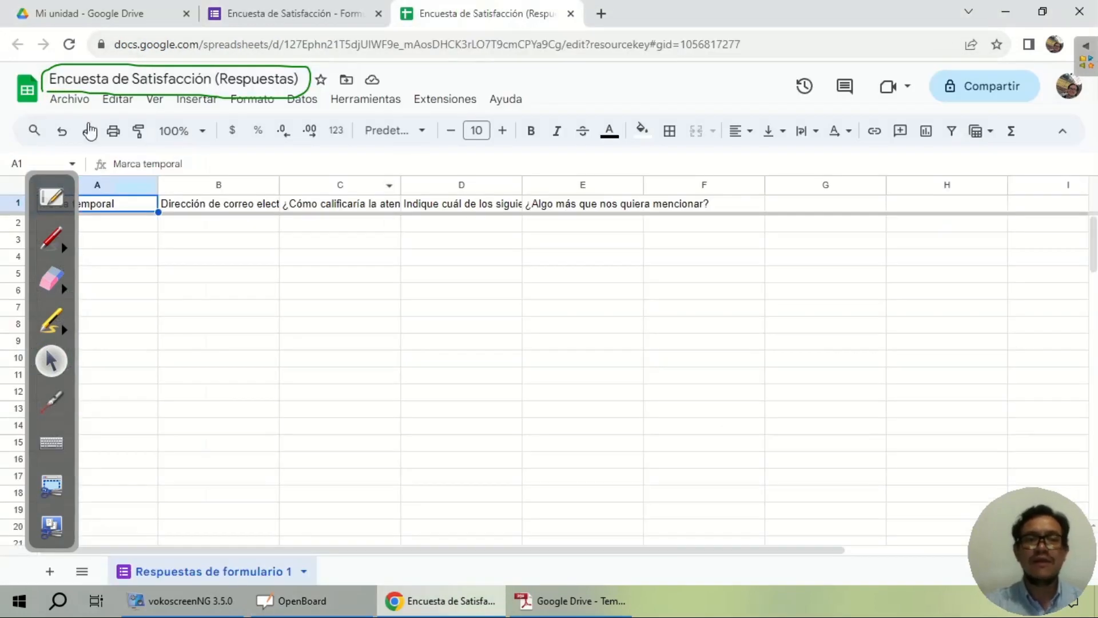
drag(79, 194, 1051, 126)
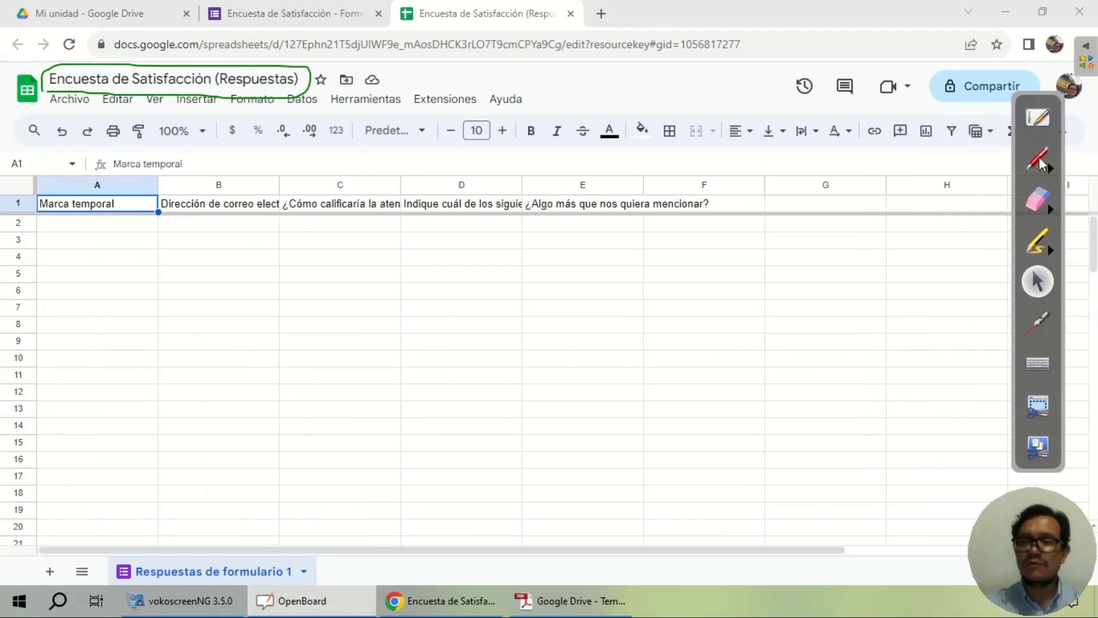
click(1039, 158)
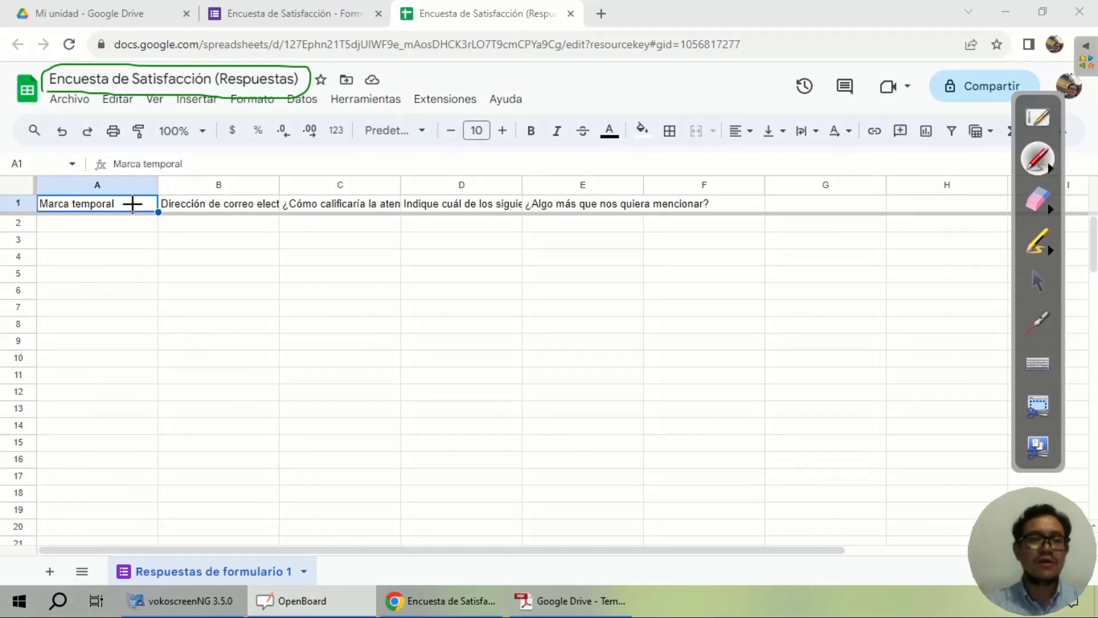
mouse_move(119, 225)
mouse_down()
mouse_move(122, 216)
mouse_move(28, 172)
mouse_move(124, 232)
mouse_up()
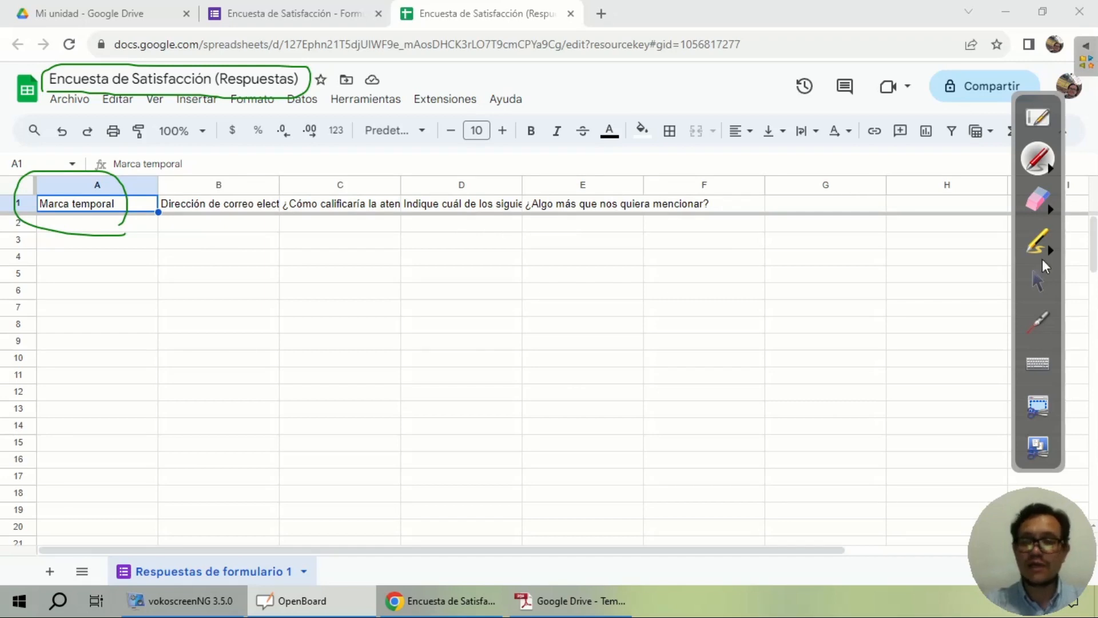
click(1038, 283)
Step: Select the whole sheet and auto-fit every column to its header text
click(137, 289)
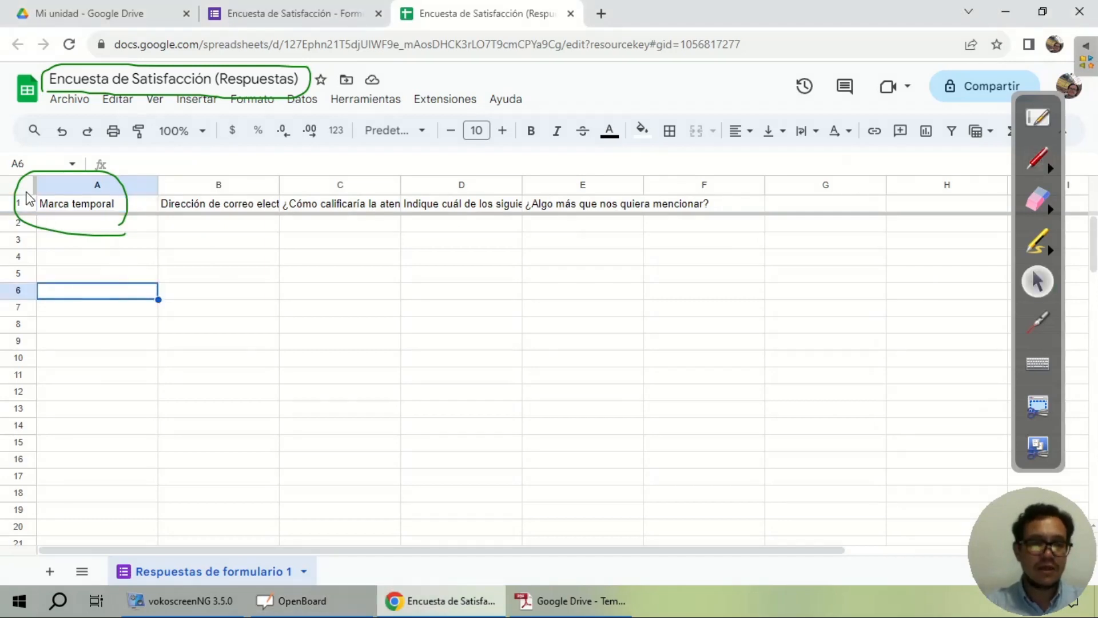
click(26, 193)
double_click(156, 183)
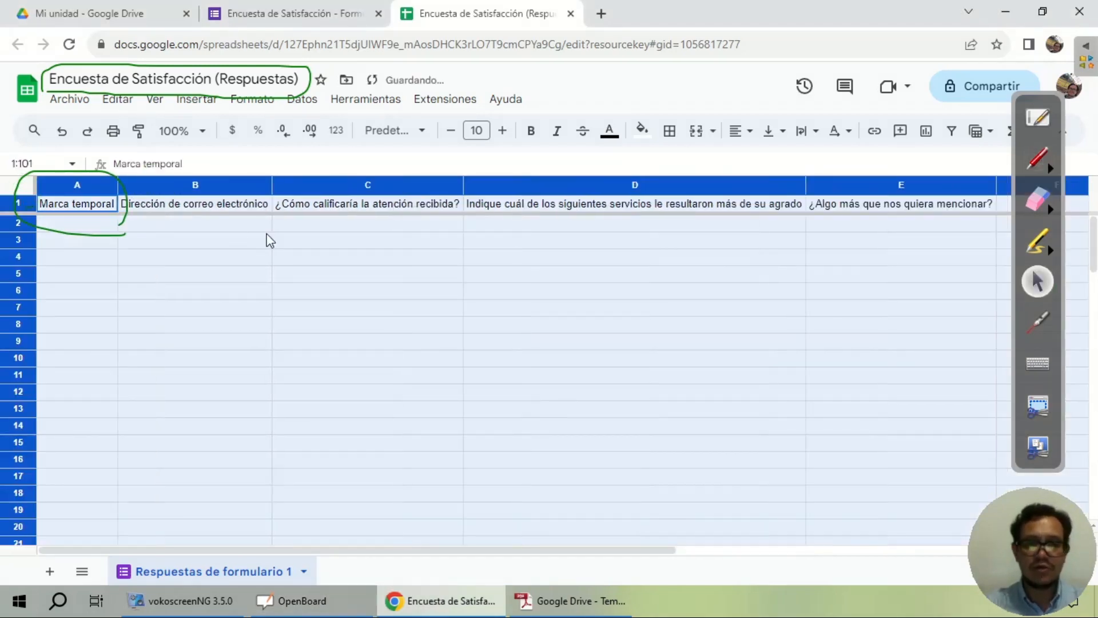
click(900, 274)
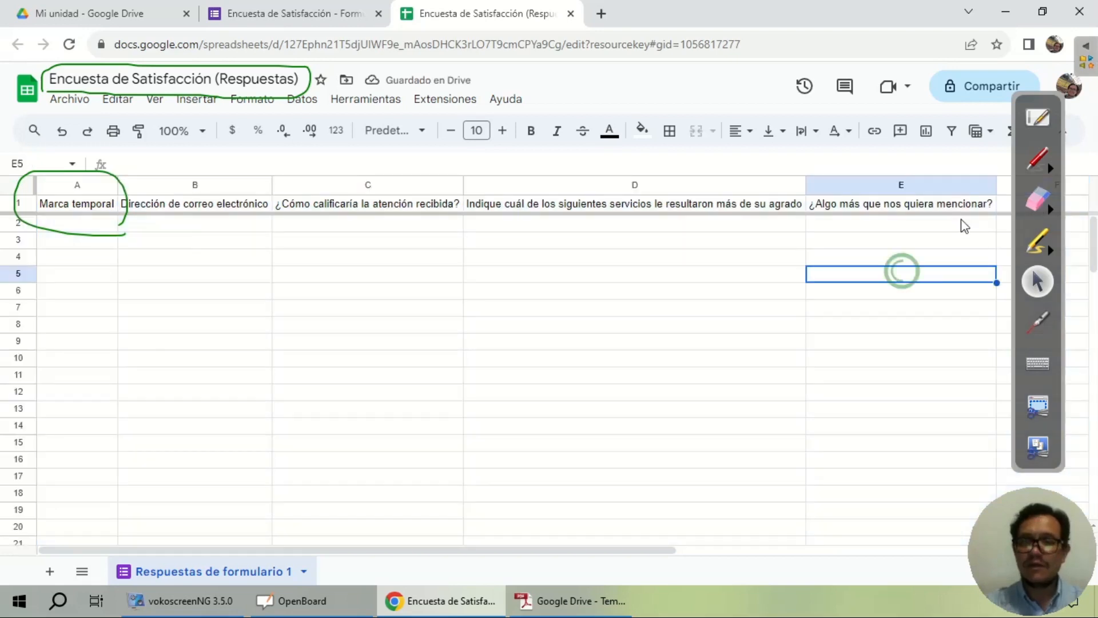
Step: Mark the column B and D question headers, erase the ink, and return to the form's Respuestas page
click(1038, 159)
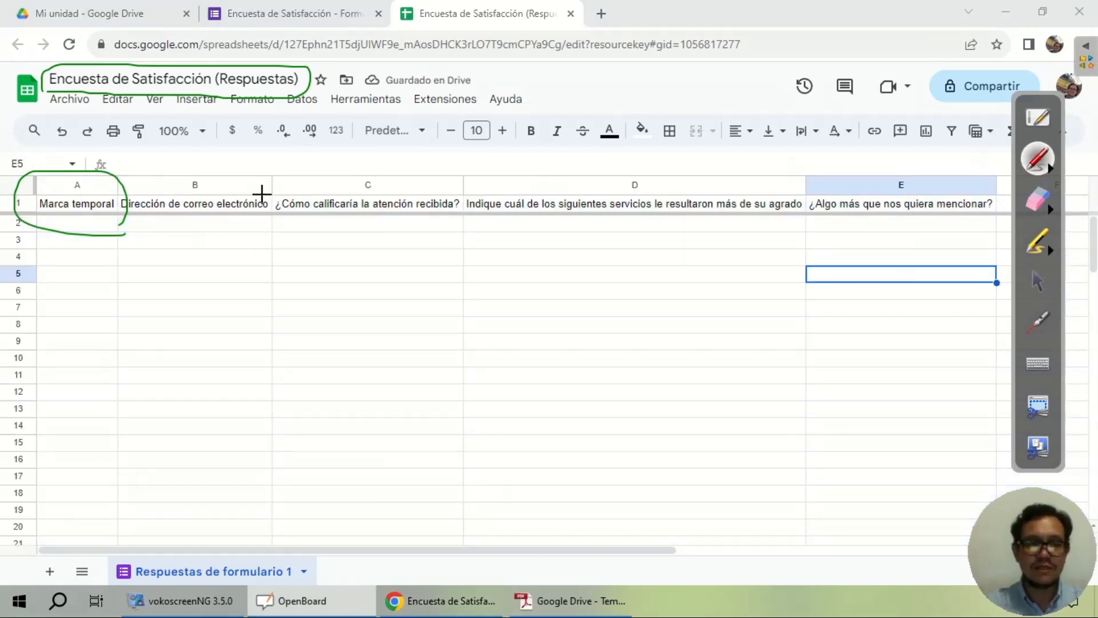
drag(263, 196, 264, 165)
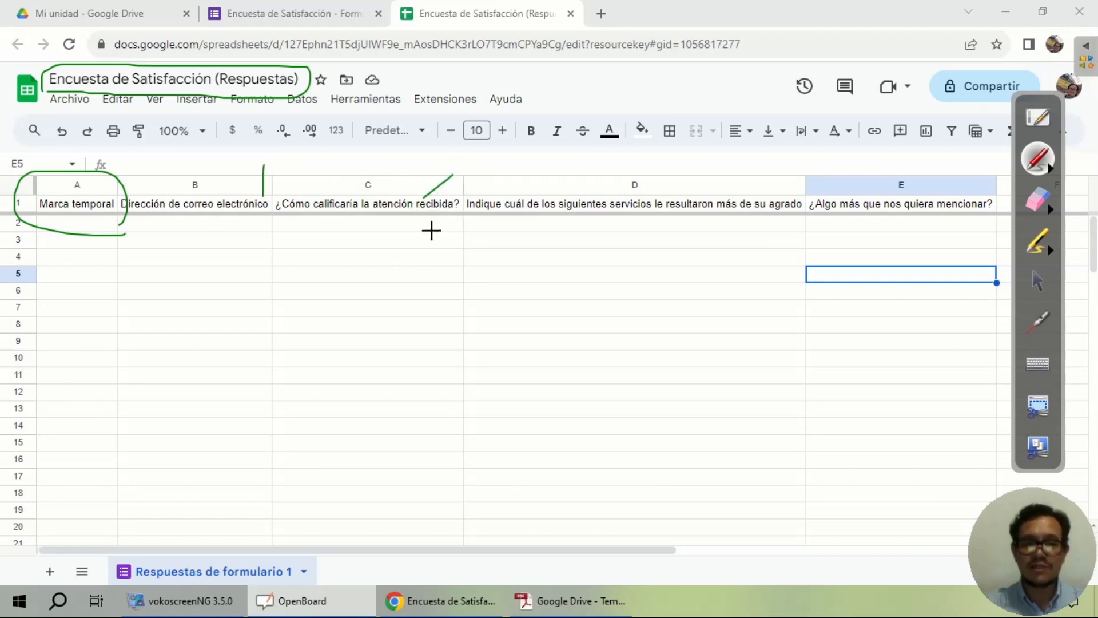
drag(718, 201, 735, 179)
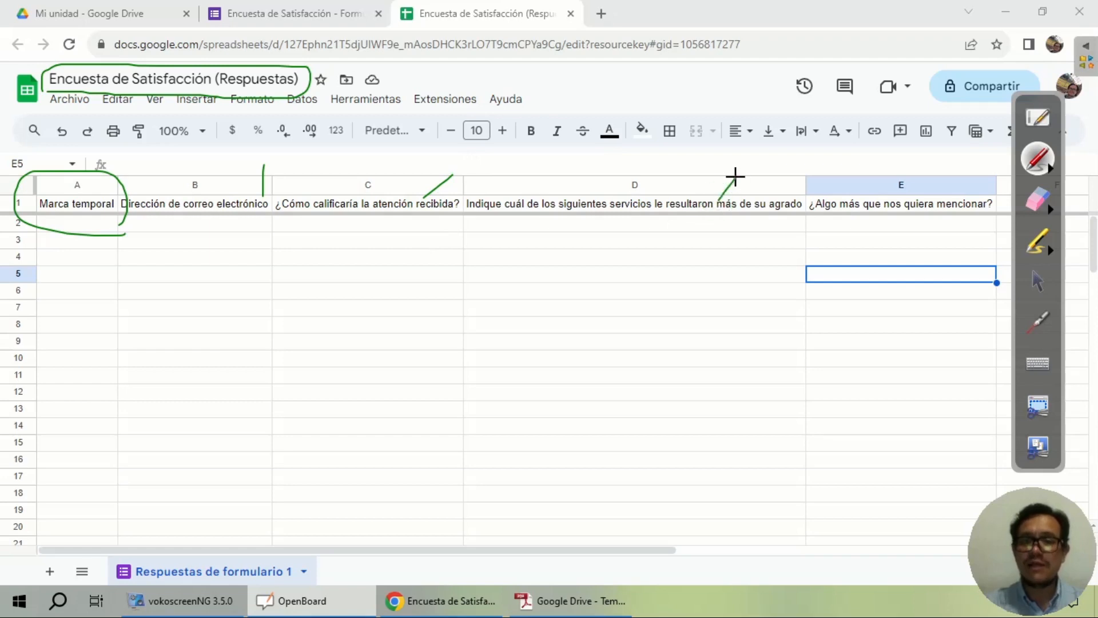
click(1038, 281)
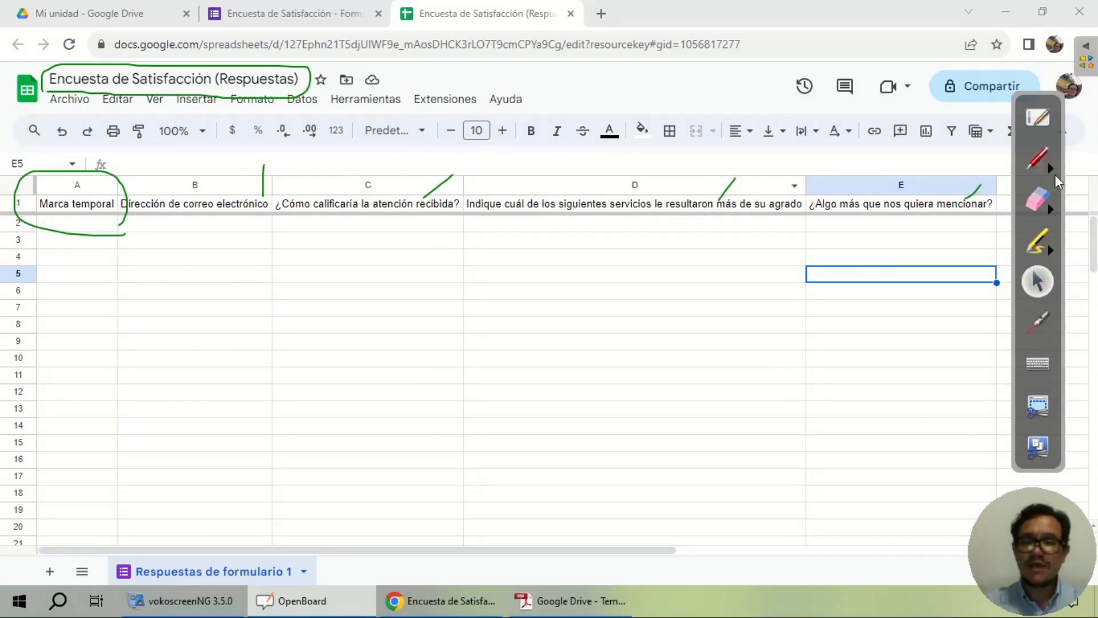
click(1037, 201)
mouse_move(979, 189)
mouse_down()
mouse_move(698, 195)
mouse_move(230, 168)
mouse_move(8, 224)
mouse_move(397, 98)
mouse_move(35, 75)
mouse_move(726, 199)
mouse_move(1051, 296)
mouse_up()
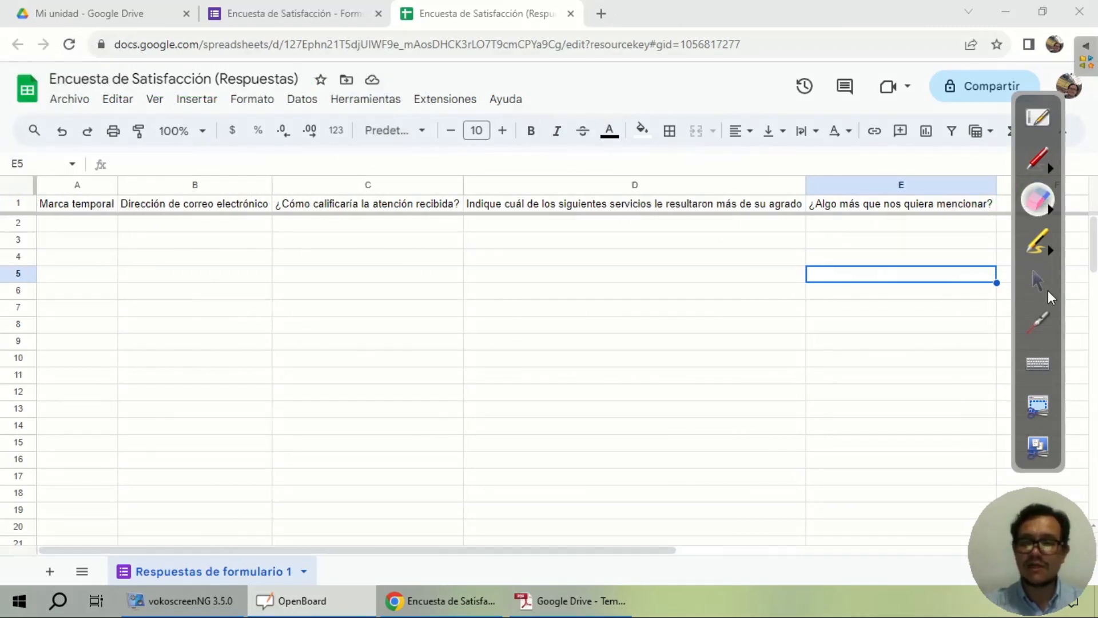
click(1040, 283)
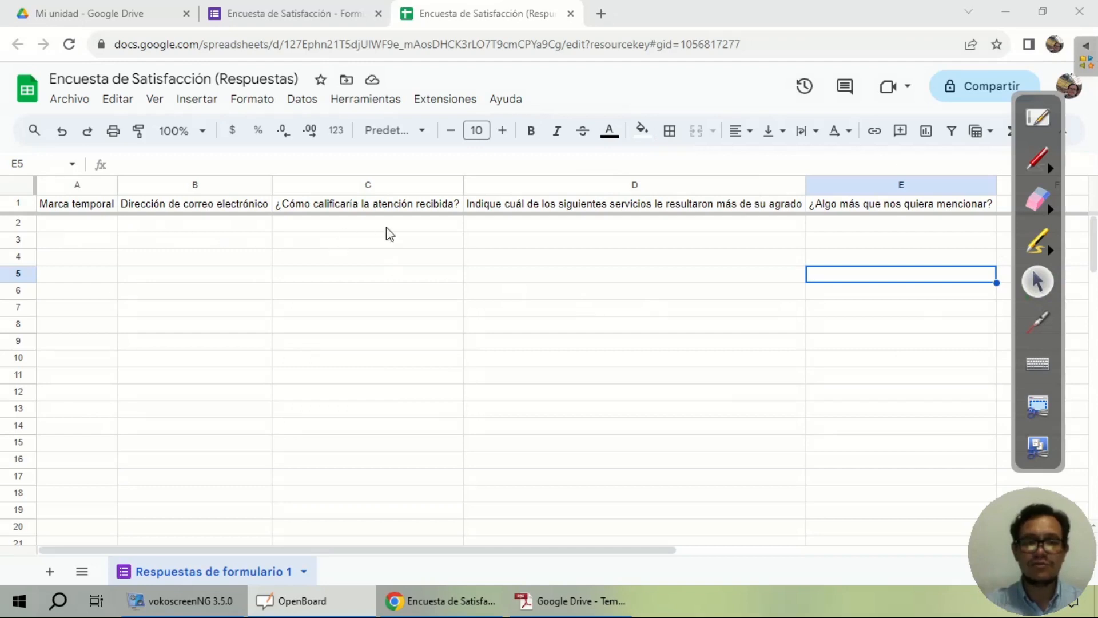
click(307, 17)
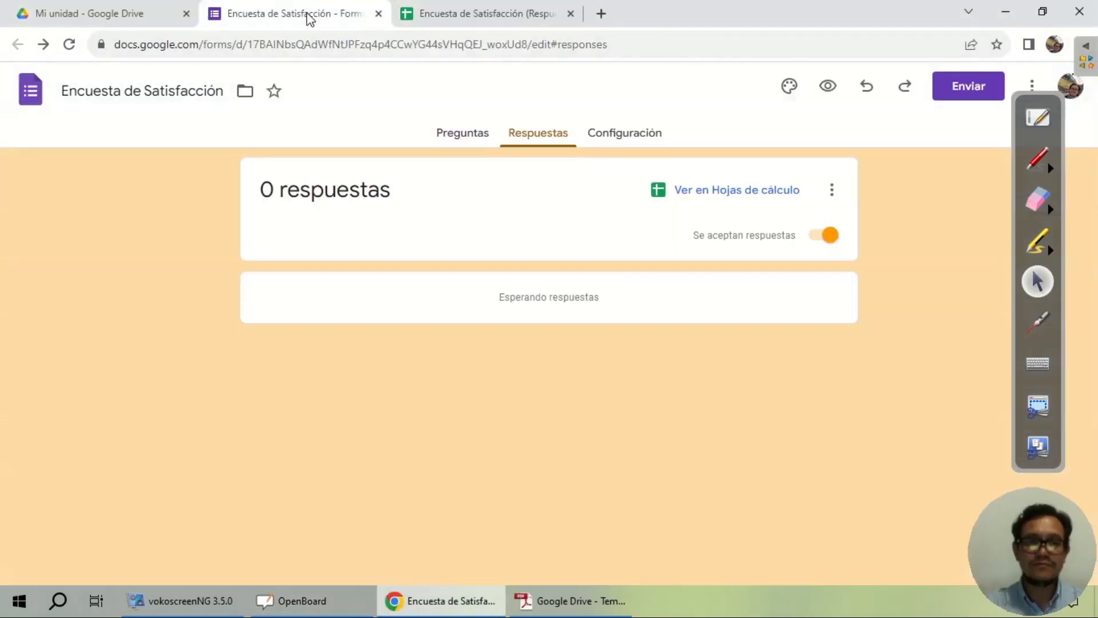
Step: Copy the survey's shortened share link and launch Firefox
click(983, 93)
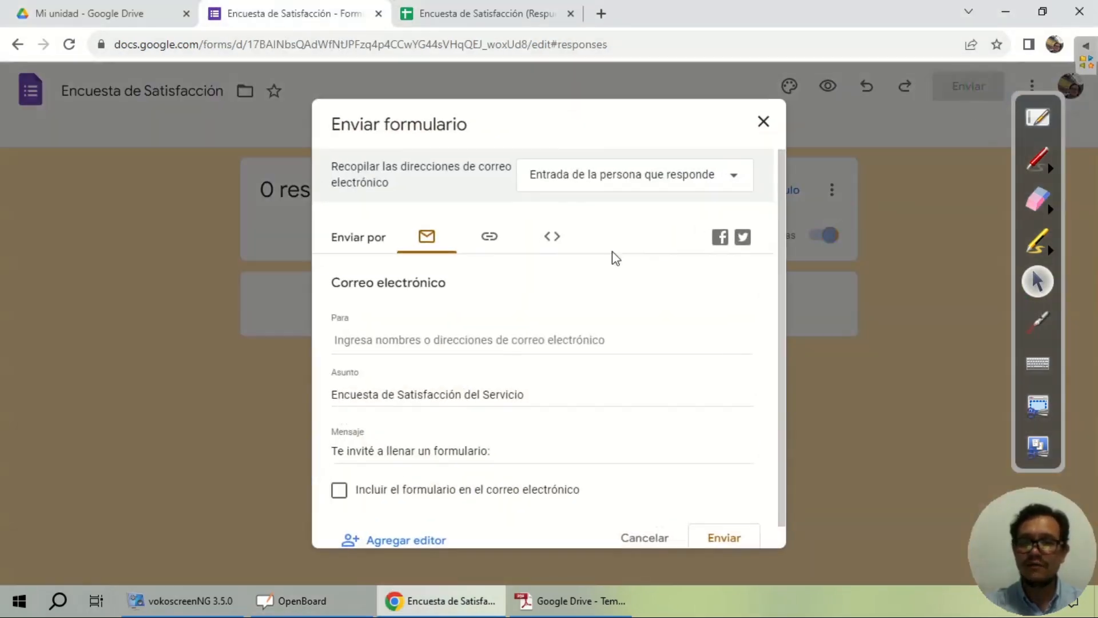
click(491, 240)
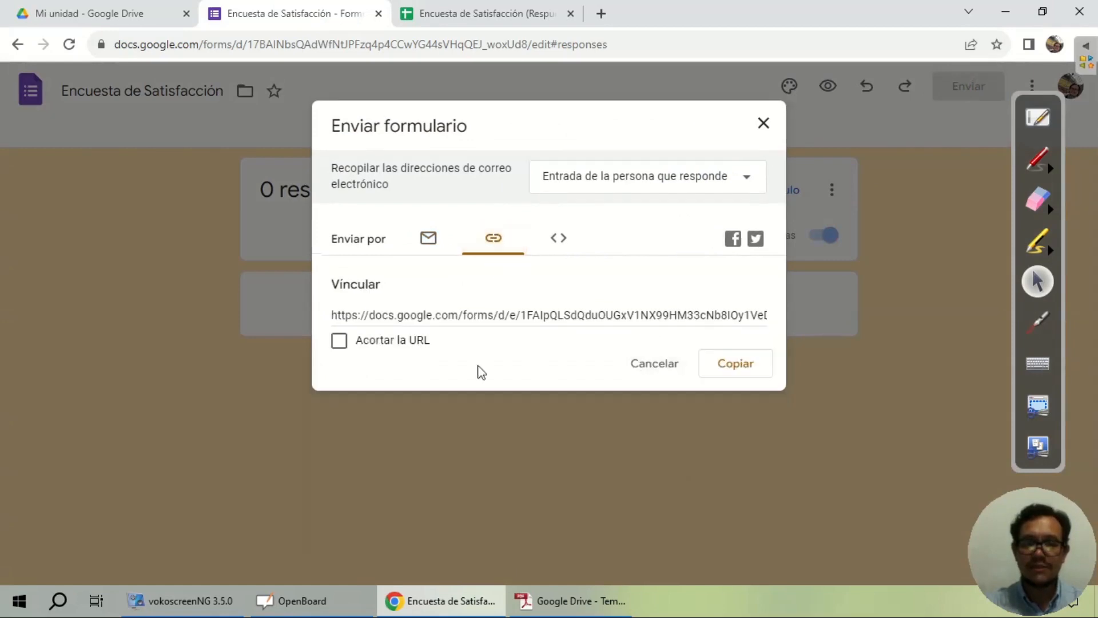
click(403, 345)
click(737, 364)
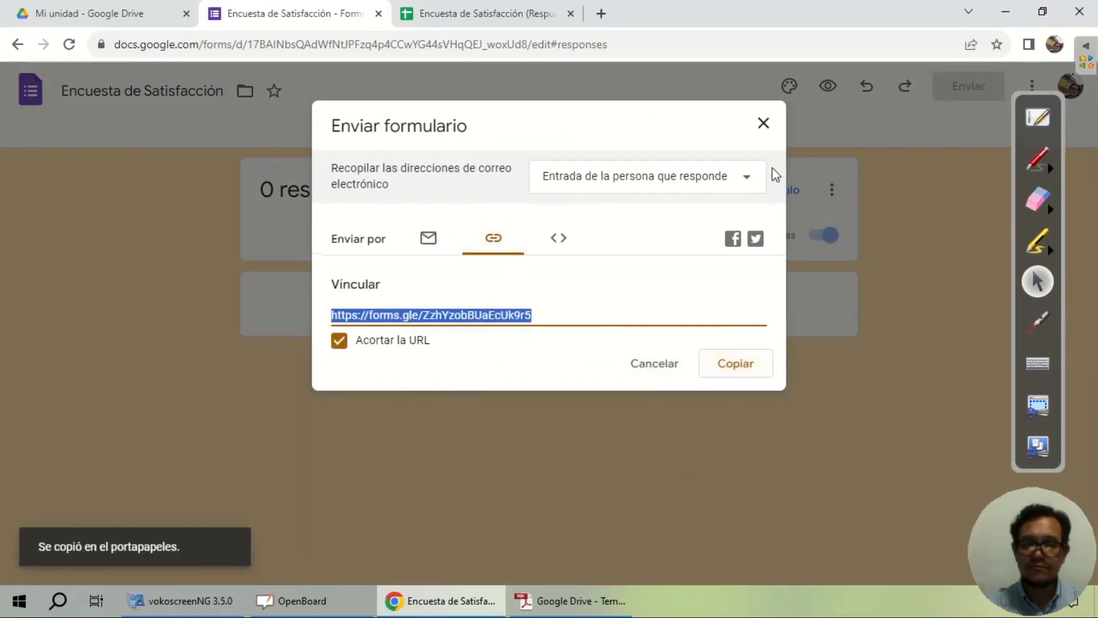
click(764, 124)
key(super)
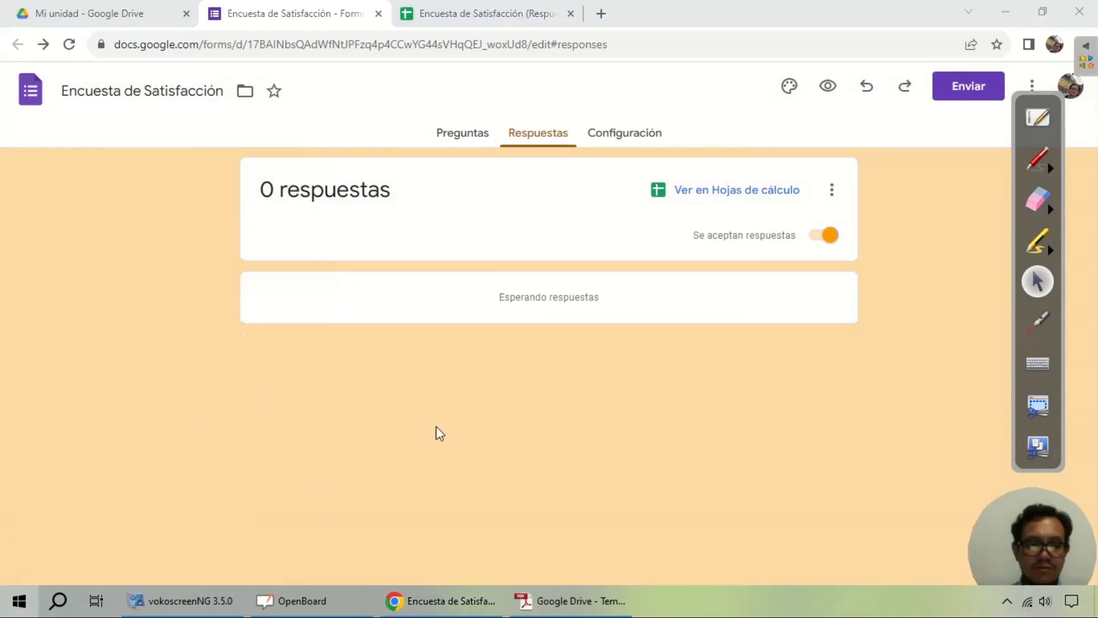
click(436, 153)
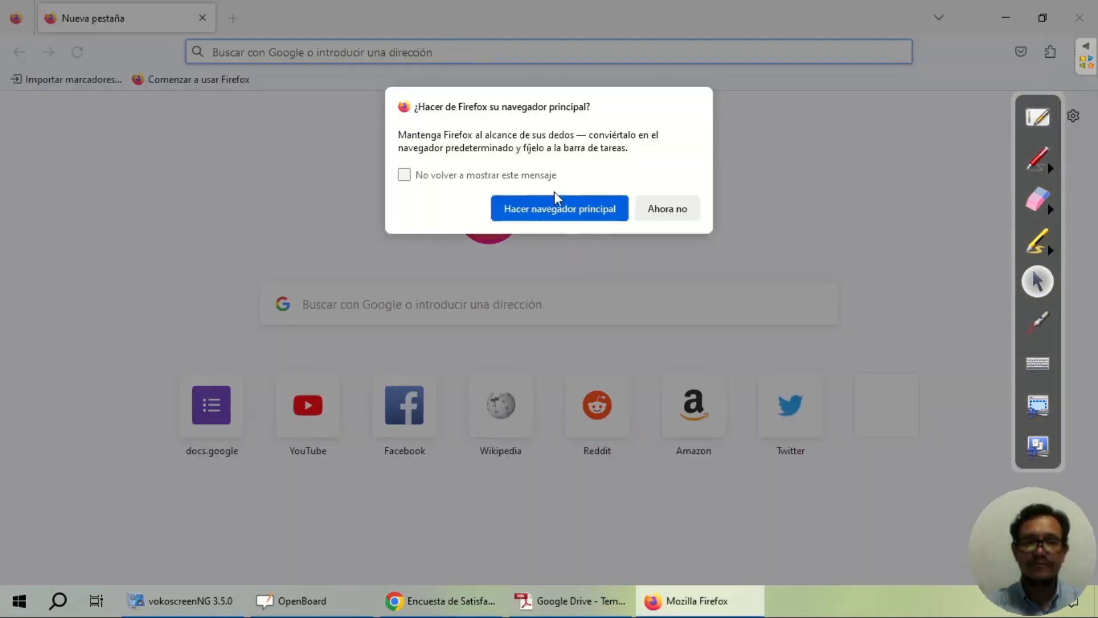
Step: Load the copied survey link in Firefox and enter an e-mail address in Correo
click(667, 212)
right_click(444, 54)
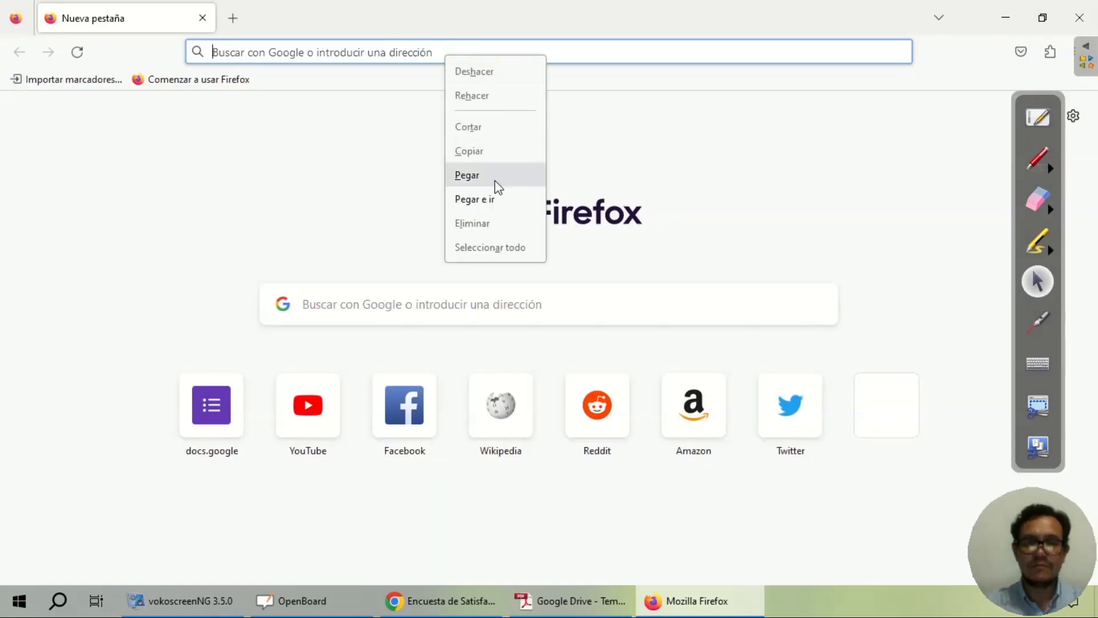
click(485, 194)
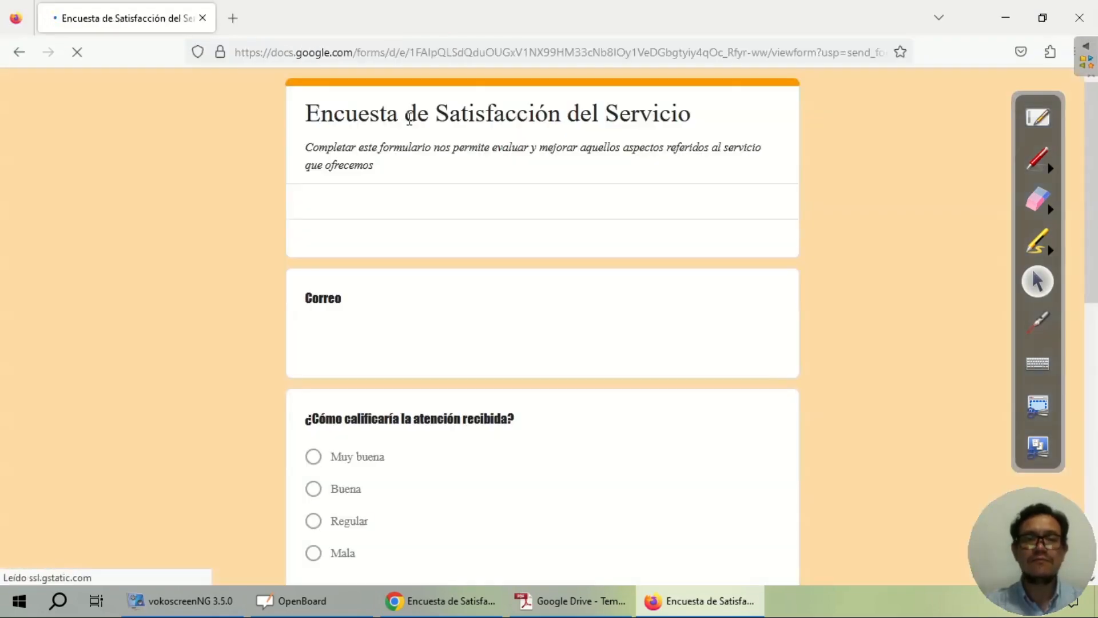
click(393, 340)
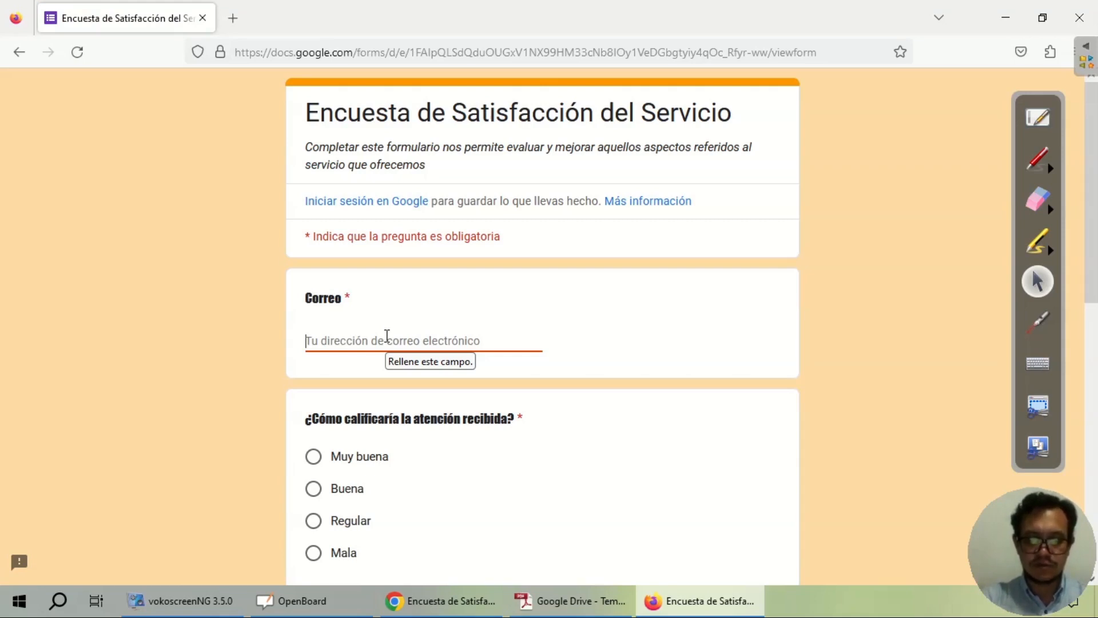
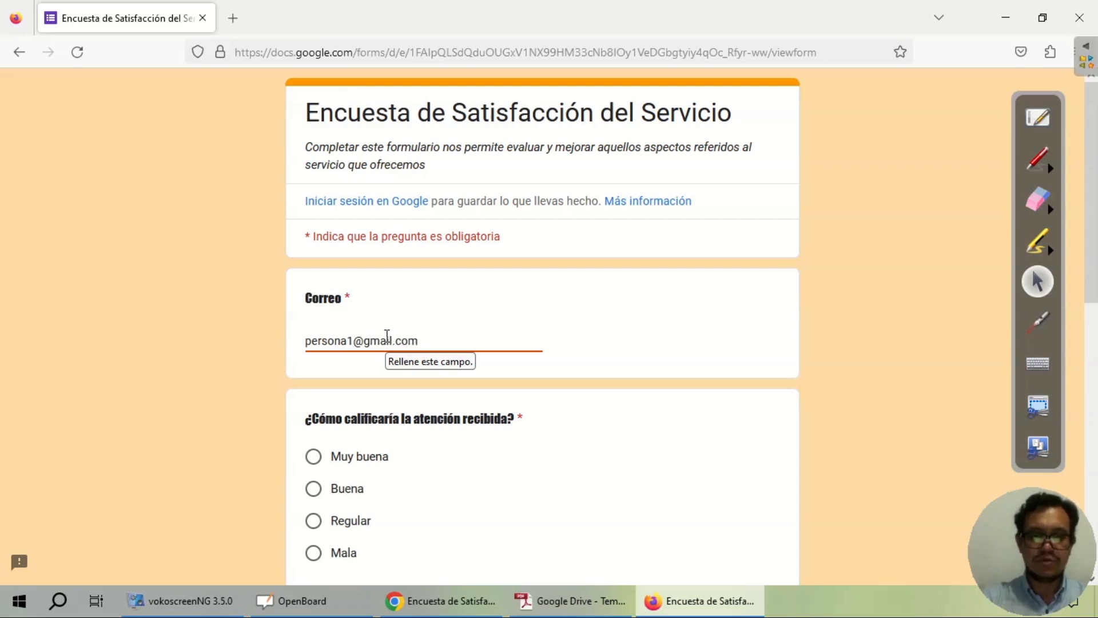
Step: Rate Muy buena, tick Atención Recibida and Rápidez del Trámite, answer 'ninguna', and submit
scroll(386, 336, down, 3)
click(313, 293)
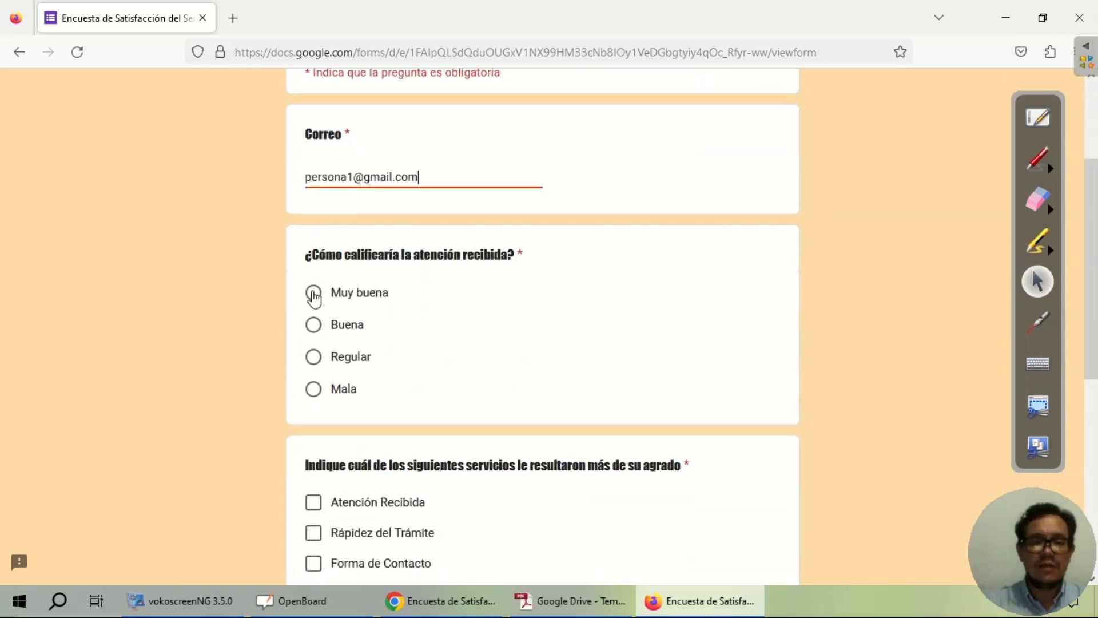
scroll(314, 295, down, 4)
click(314, 288)
click(313, 257)
click(388, 434)
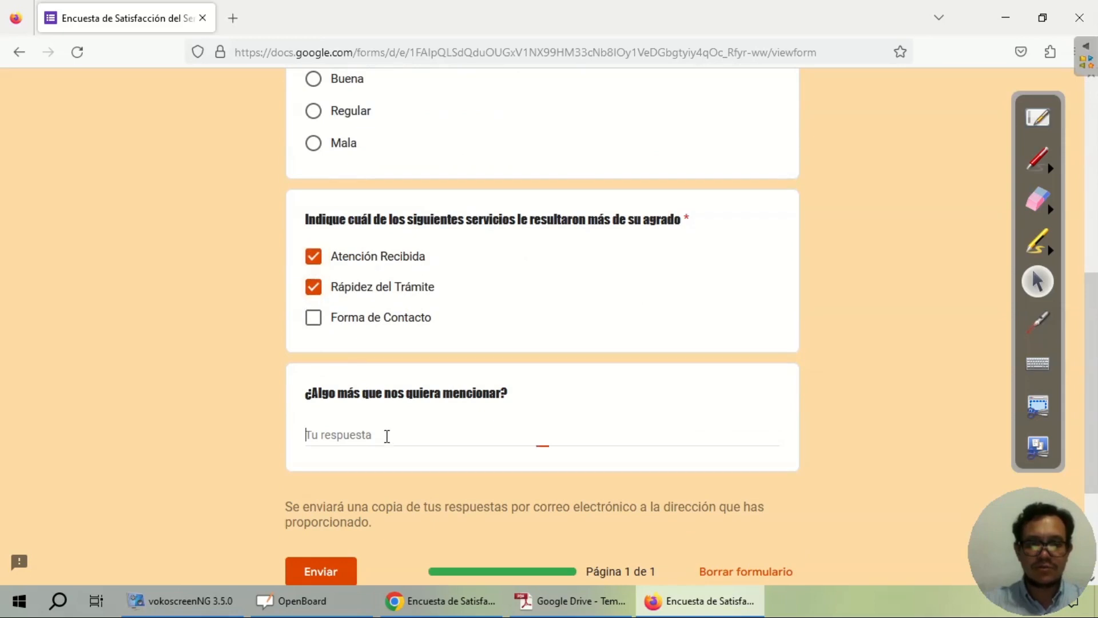
text(nin)
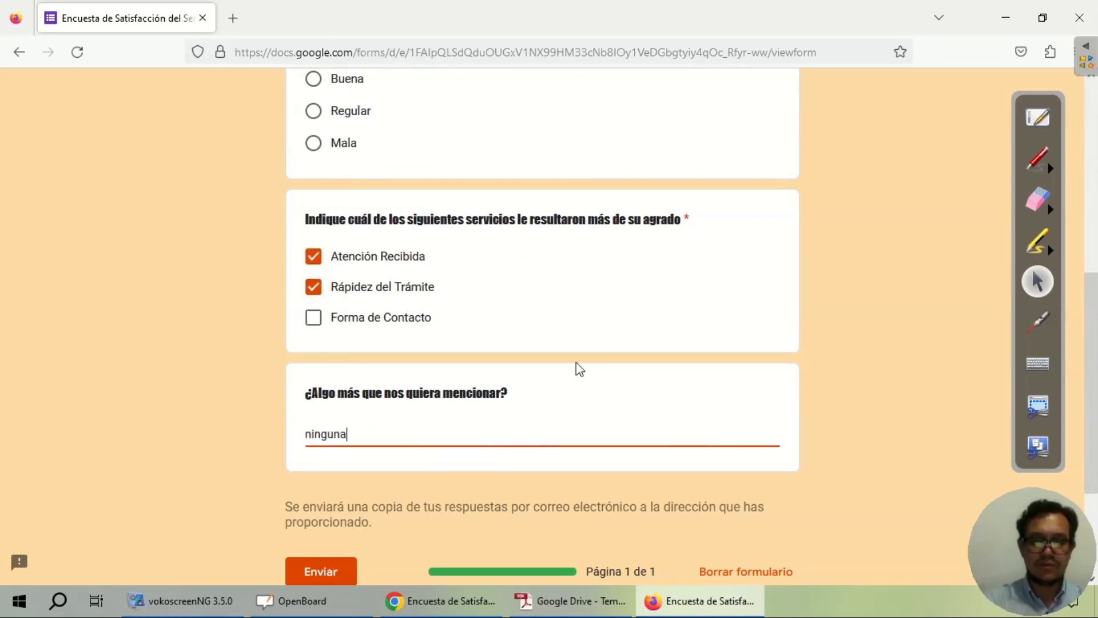
text(guna)
scroll(575, 366, down, 3)
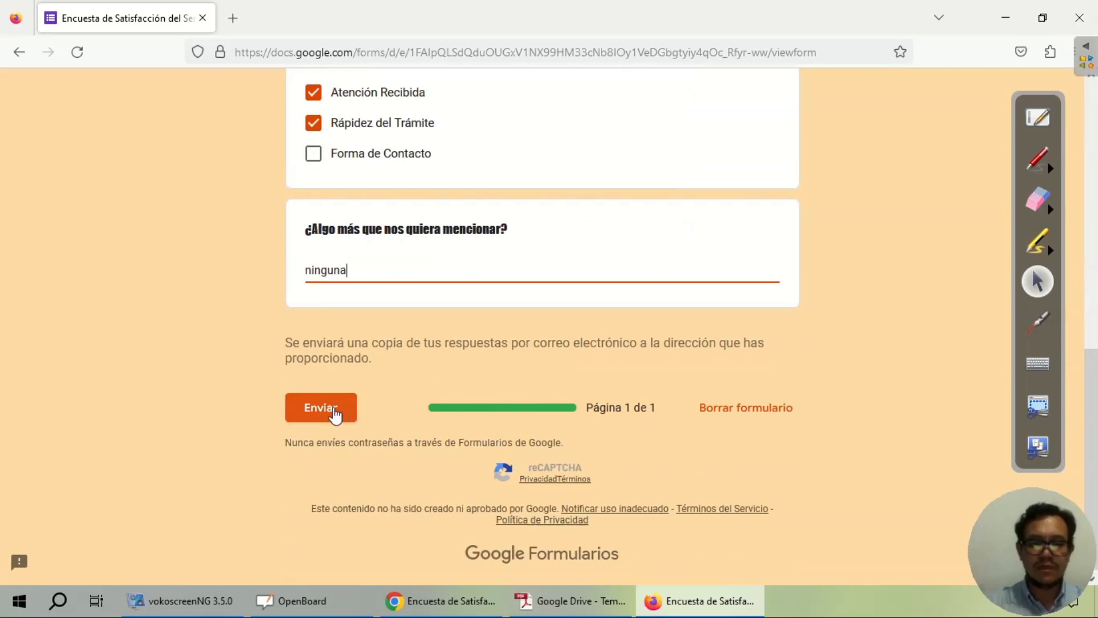
click(321, 408)
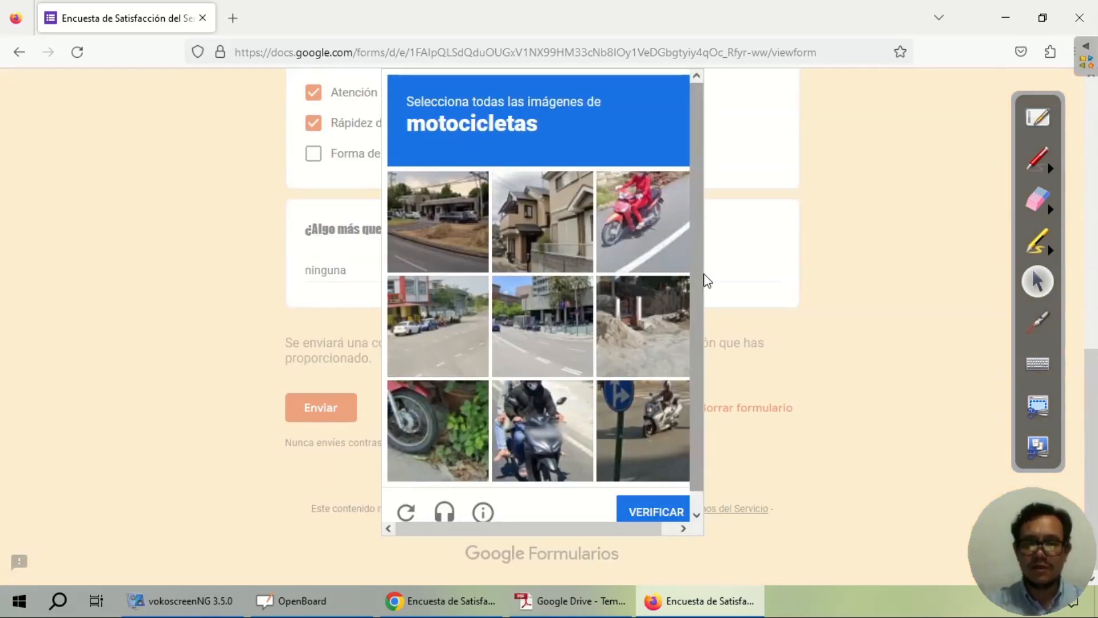
Step: Pass the motorcycle image challenge by selecting the four motorcycle tiles and verifying
scroll(702, 279, down, 1)
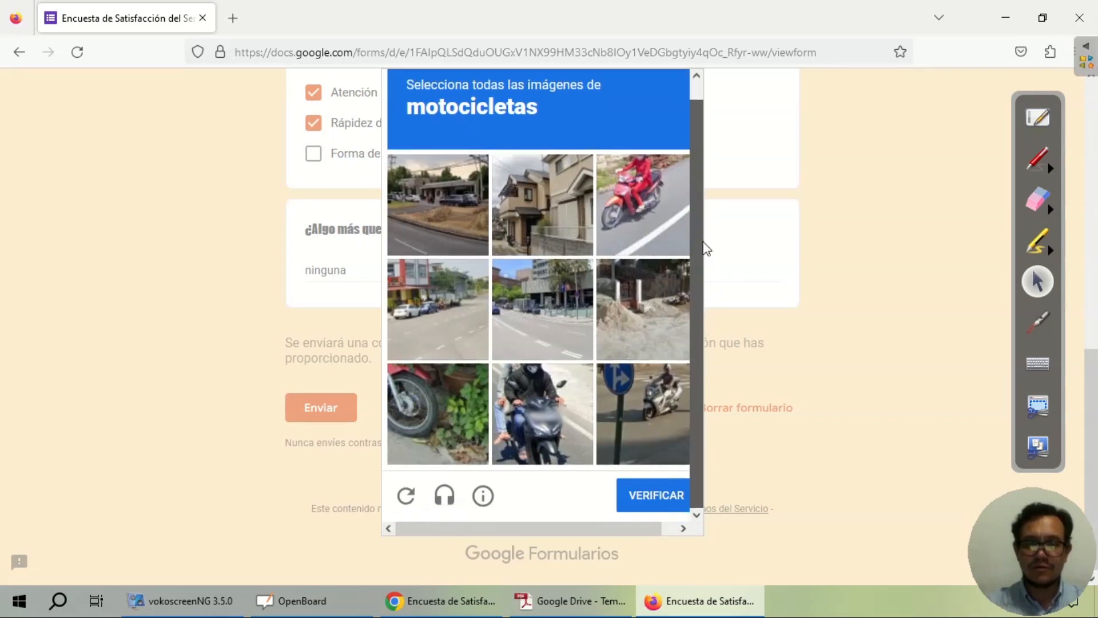
scroll(601, 243, up, 1)
click(454, 400)
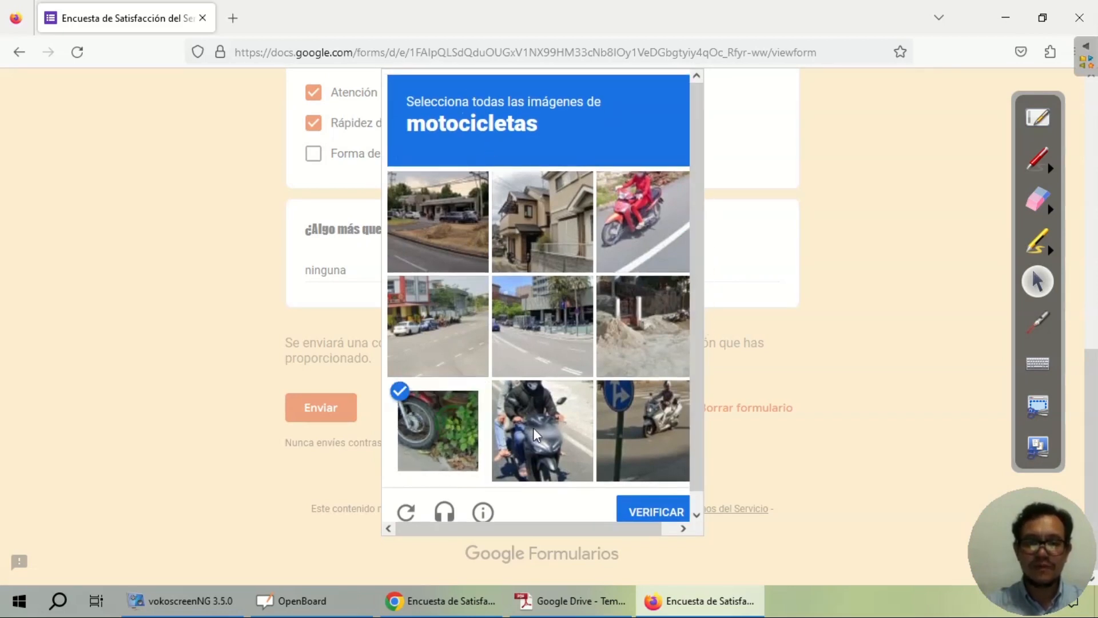
click(533, 427)
click(636, 242)
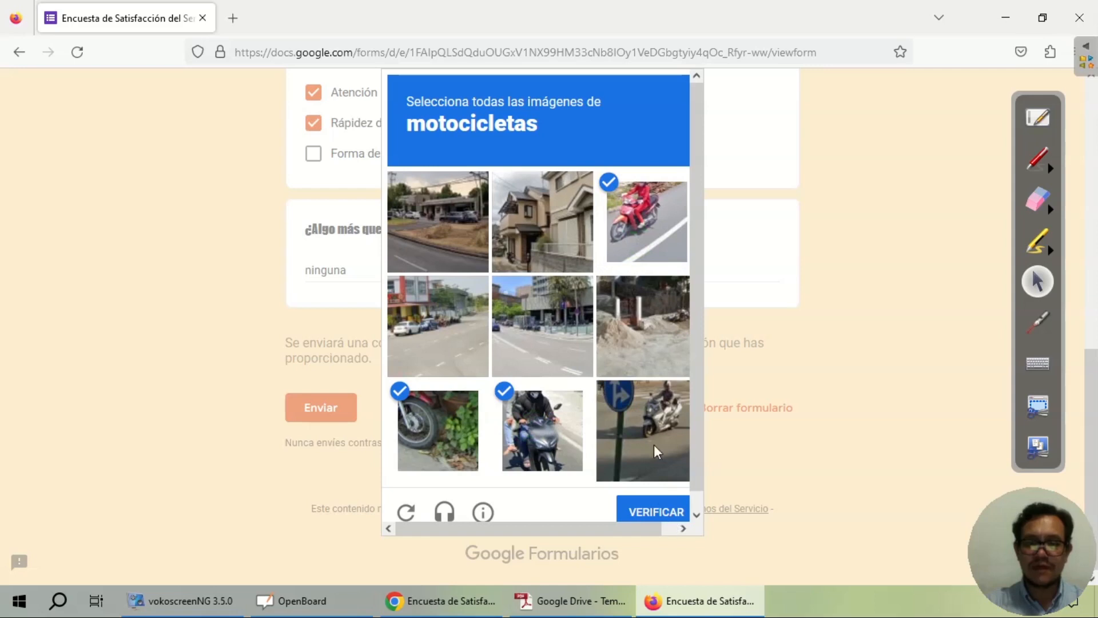
click(638, 430)
click(661, 513)
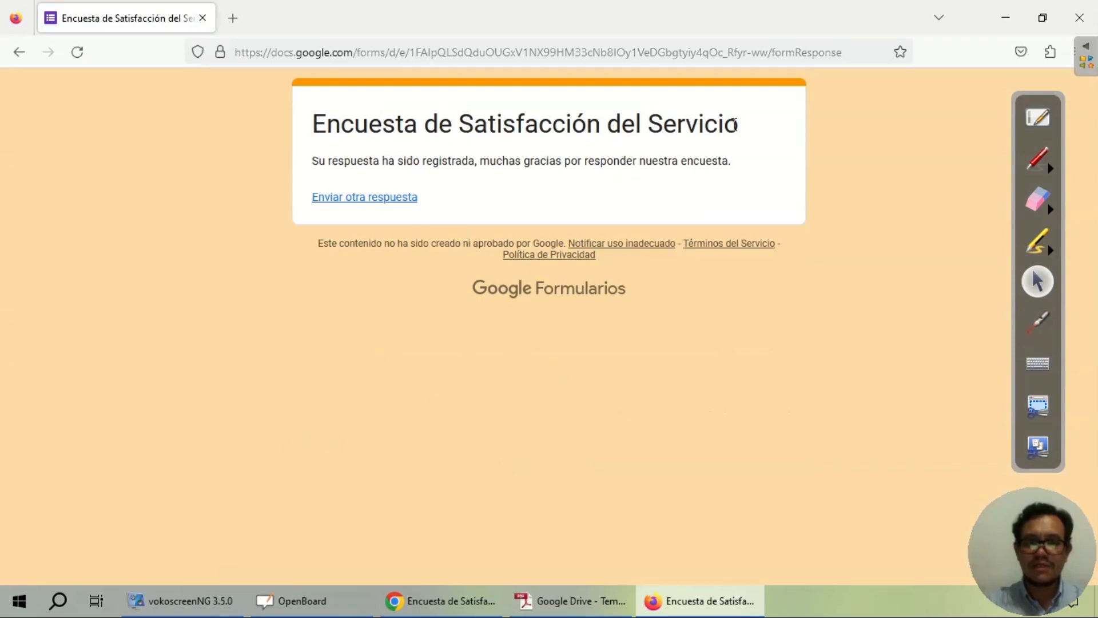
Step: Circle the response-recorded confirmation and close the Firefox window
click(1036, 160)
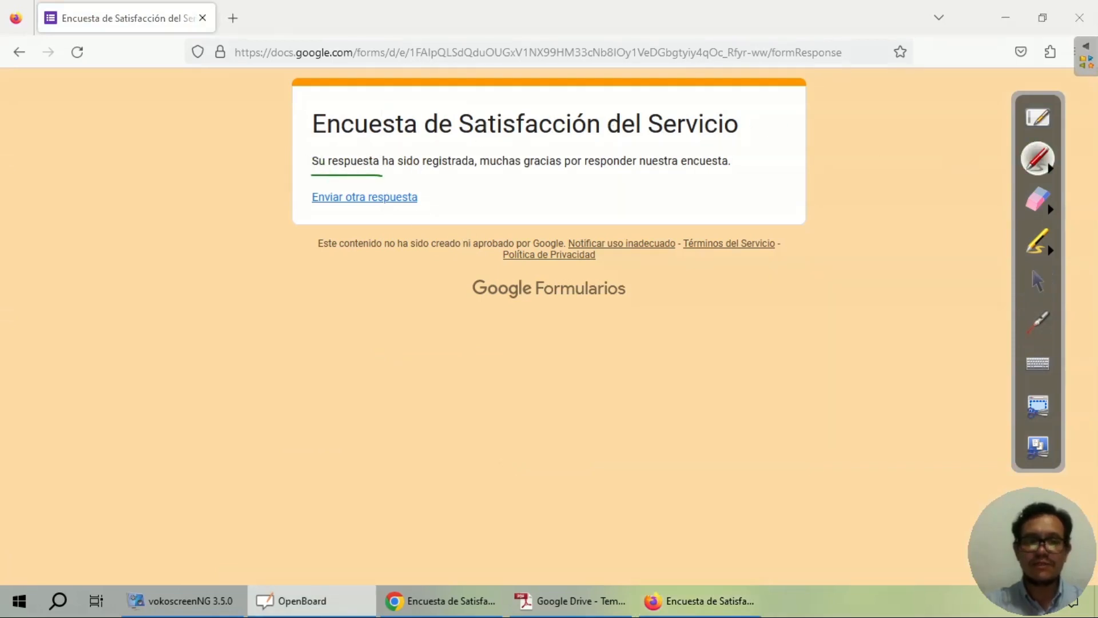
drag(494, 179, 673, 179)
mouse_move(749, 169)
mouse_down()
mouse_move(582, 144)
mouse_move(316, 150)
mouse_up()
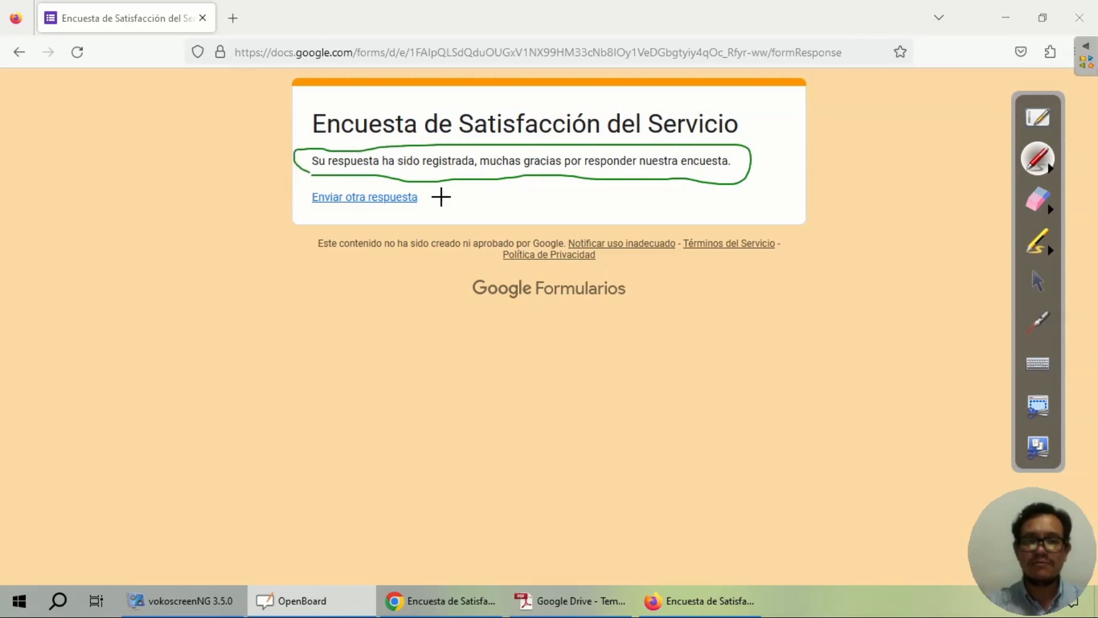
click(1037, 283)
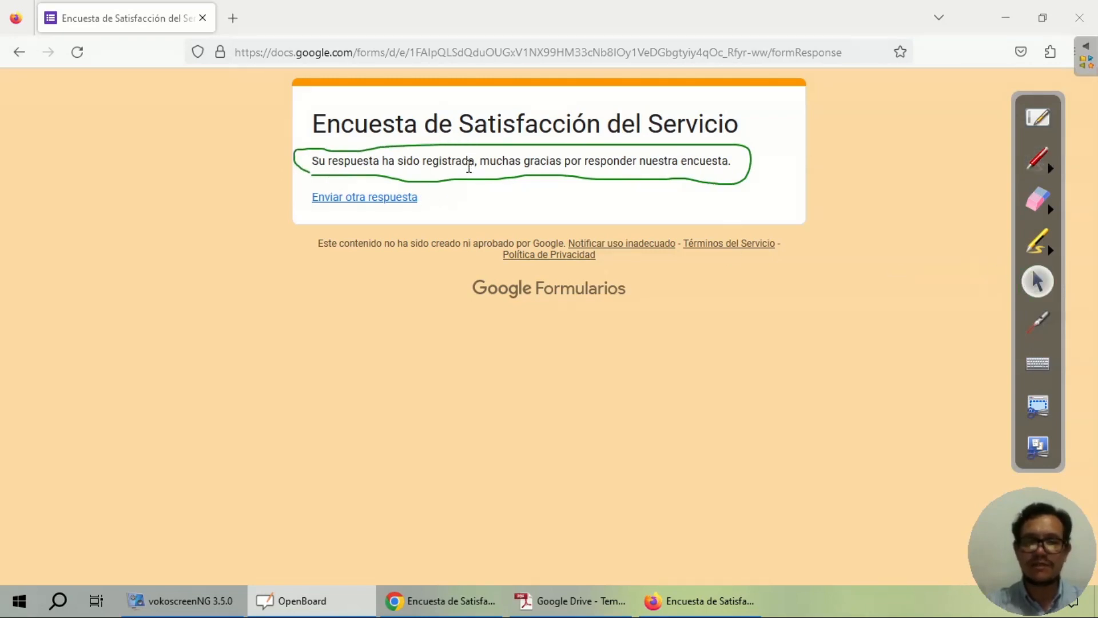
click(1079, 18)
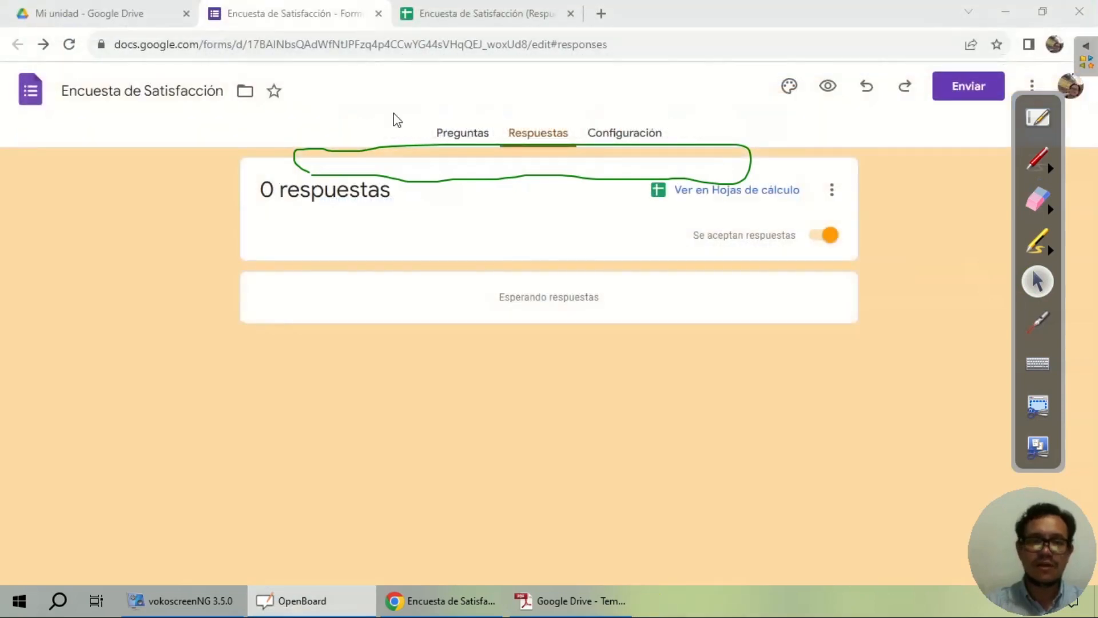
Step: Erase the ink and reload the form so Respuestas shows 1 response
click(1044, 194)
drag(750, 166, 297, 165)
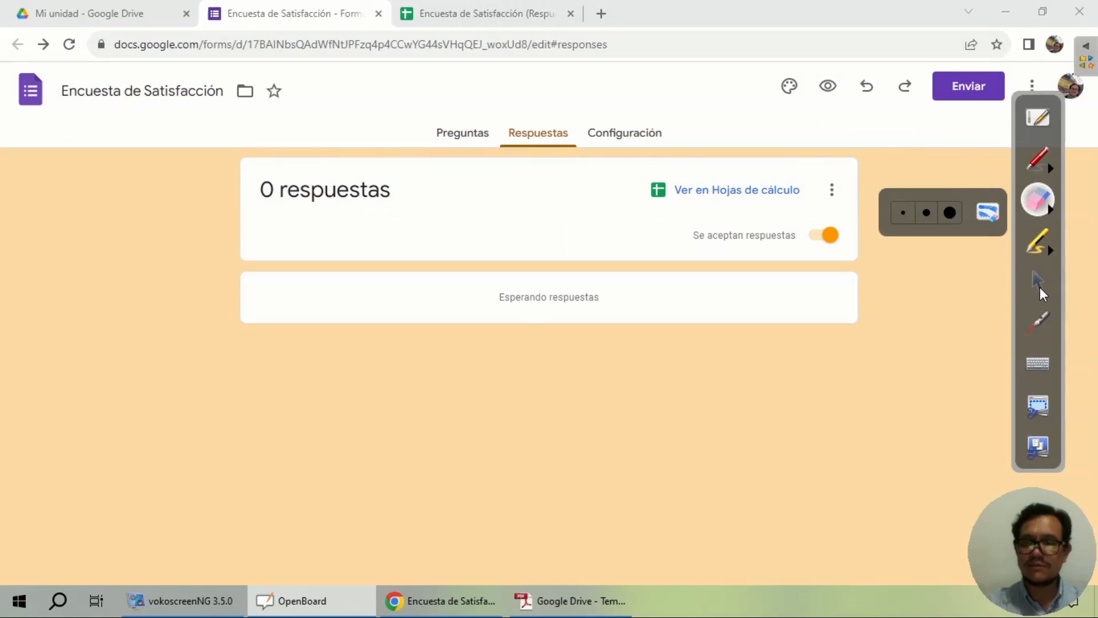
click(1039, 287)
click(69, 45)
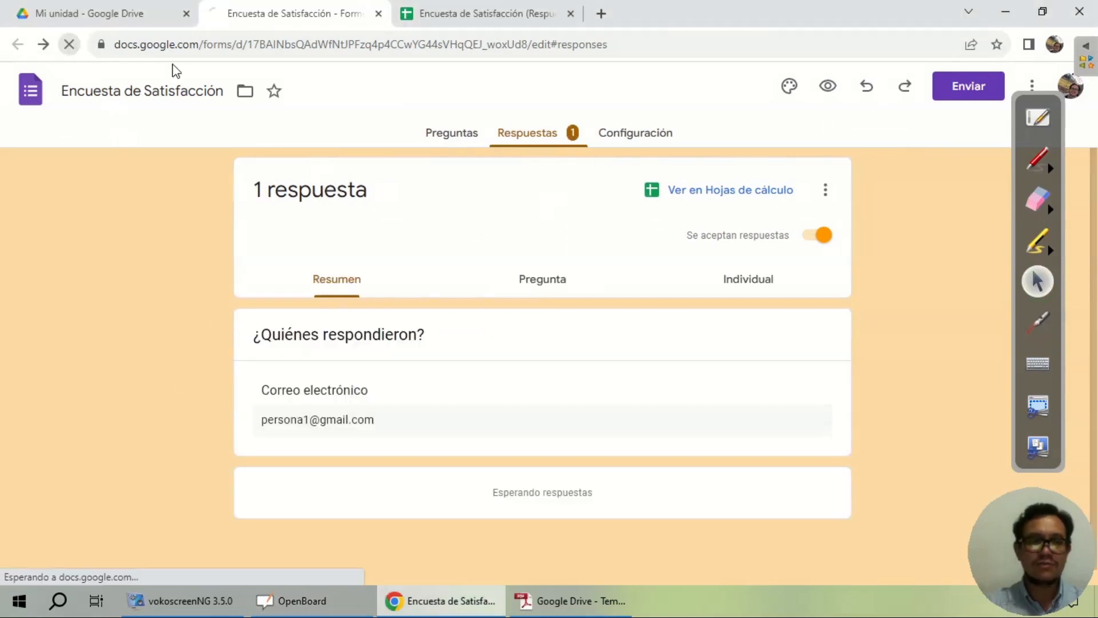
click(560, 146)
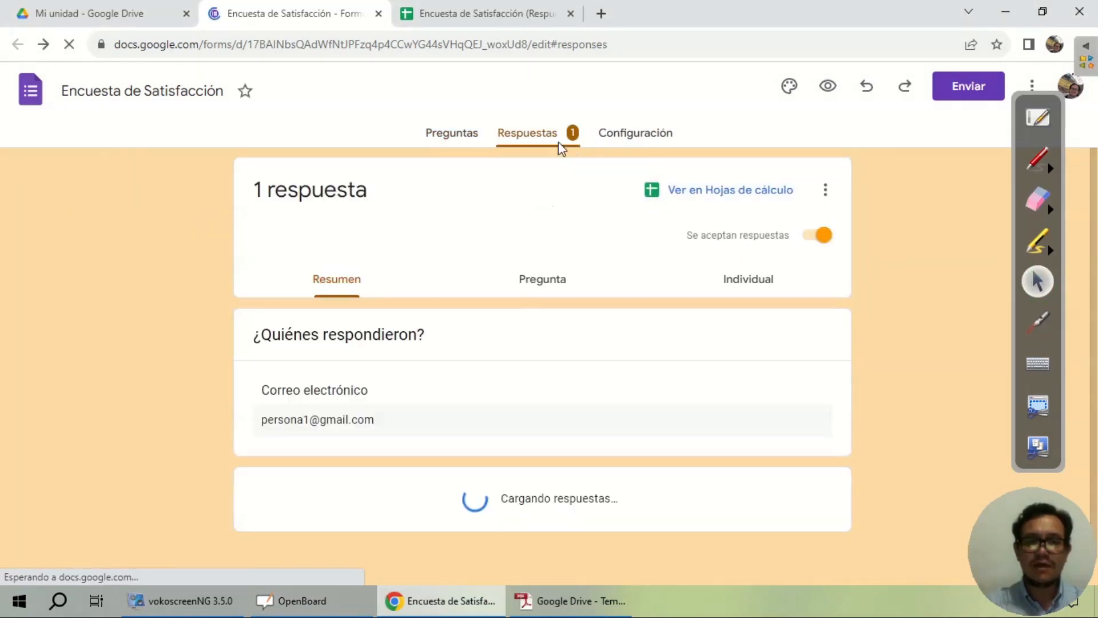
Step: Circle the 1 respuesta count with green ink, then erase the circle
click(1037, 157)
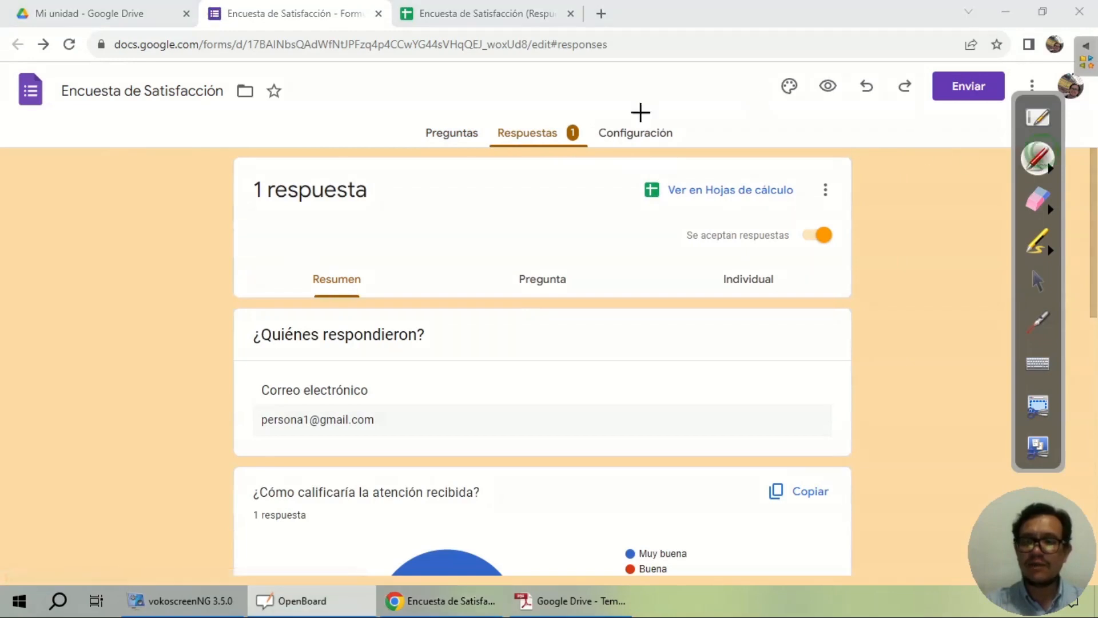
mouse_move(589, 118)
mouse_down()
mouse_move(486, 121)
mouse_move(589, 163)
mouse_move(593, 114)
mouse_move(566, 123)
mouse_move(572, 147)
mouse_move(584, 126)
mouse_up()
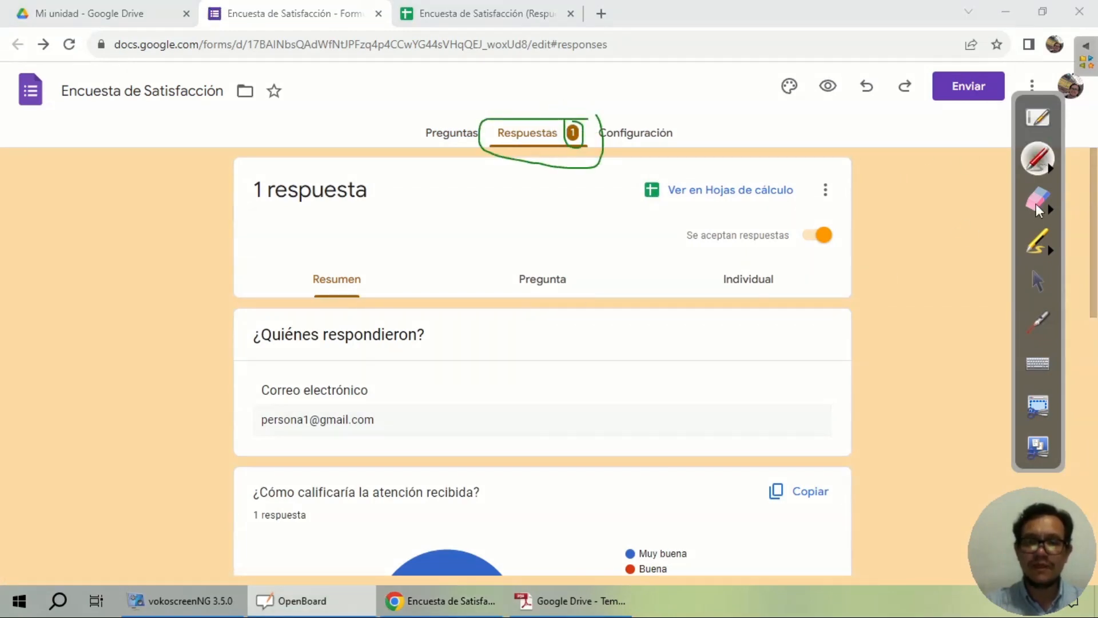
click(1037, 280)
mouse_move(1096, 215)
mouse_down()
mouse_move(1076, 502)
mouse_move(1093, 423)
mouse_move(1090, 178)
mouse_up()
click(1037, 198)
drag(680, 178, 588, 122)
click(1037, 281)
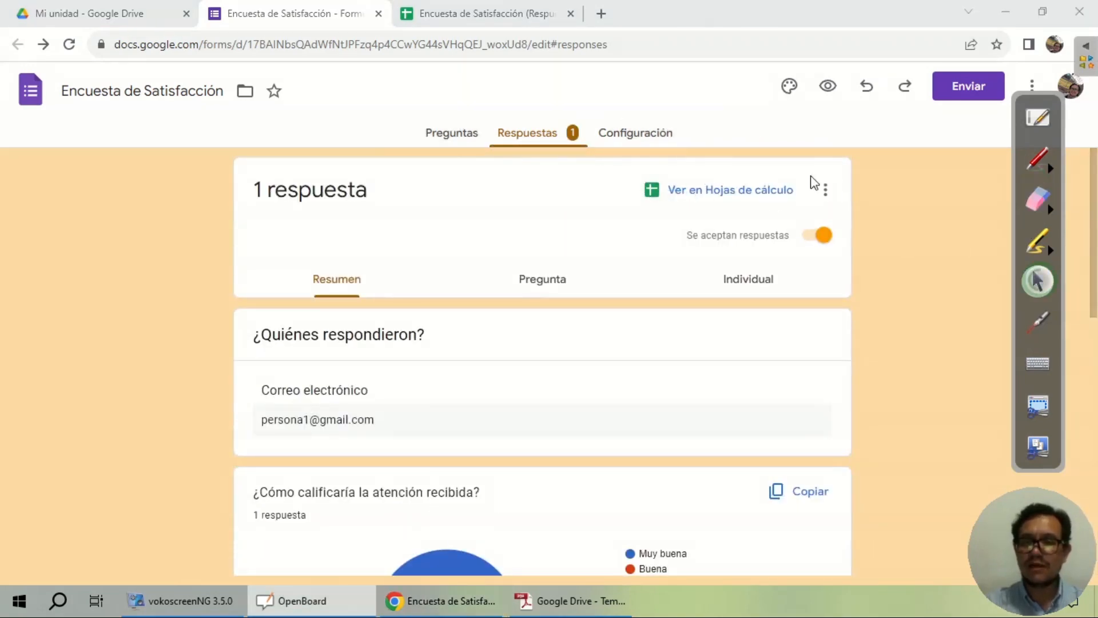
click(503, 18)
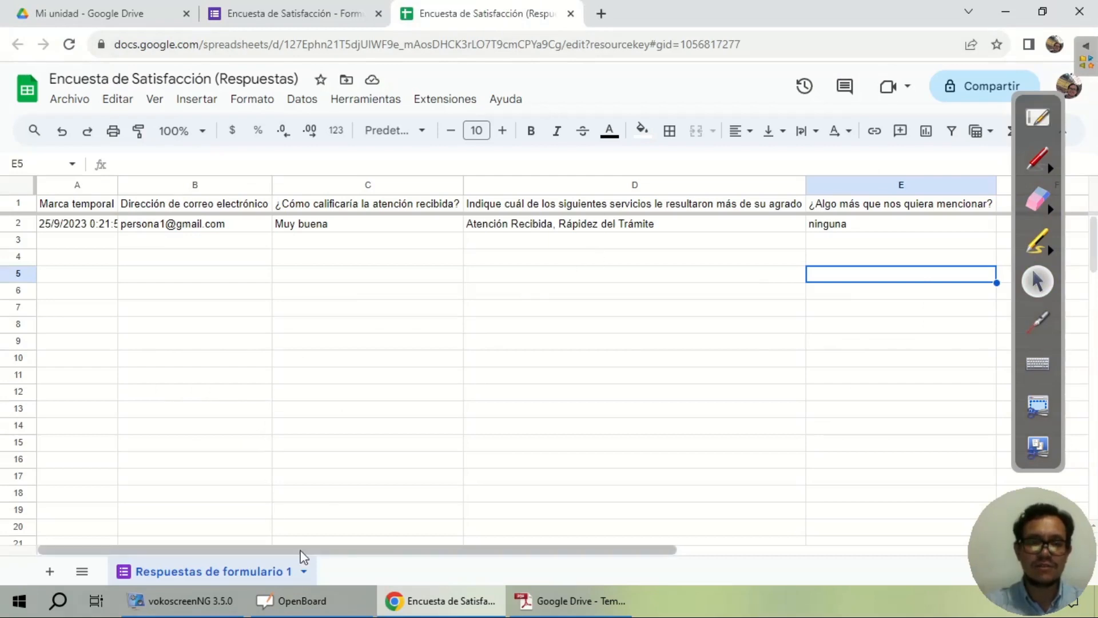
drag(303, 554, 380, 557)
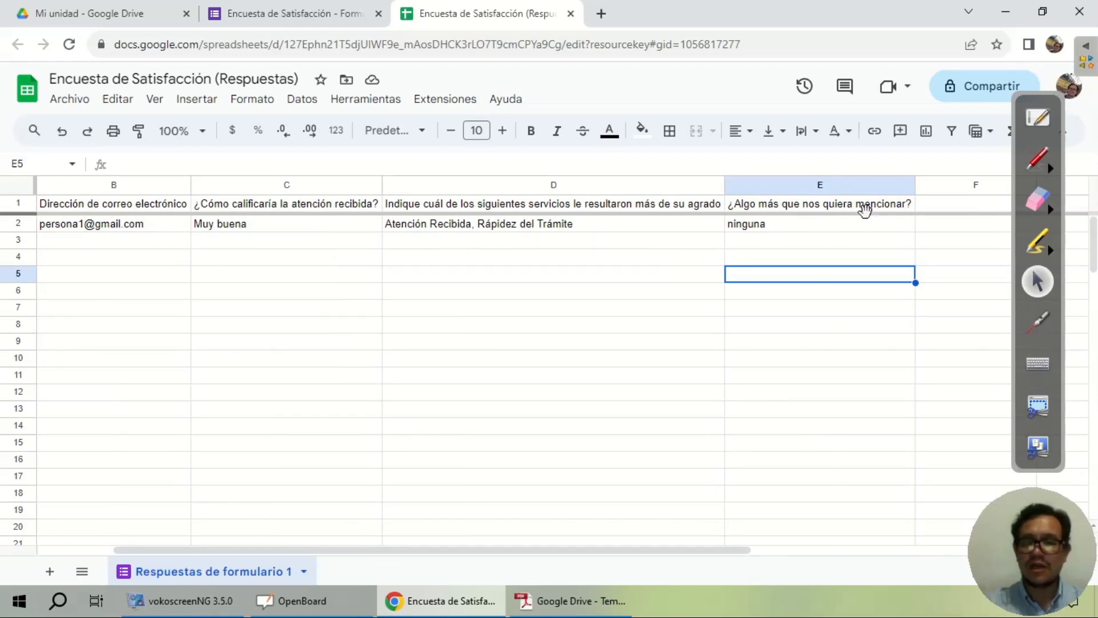
click(149, 223)
click(280, 225)
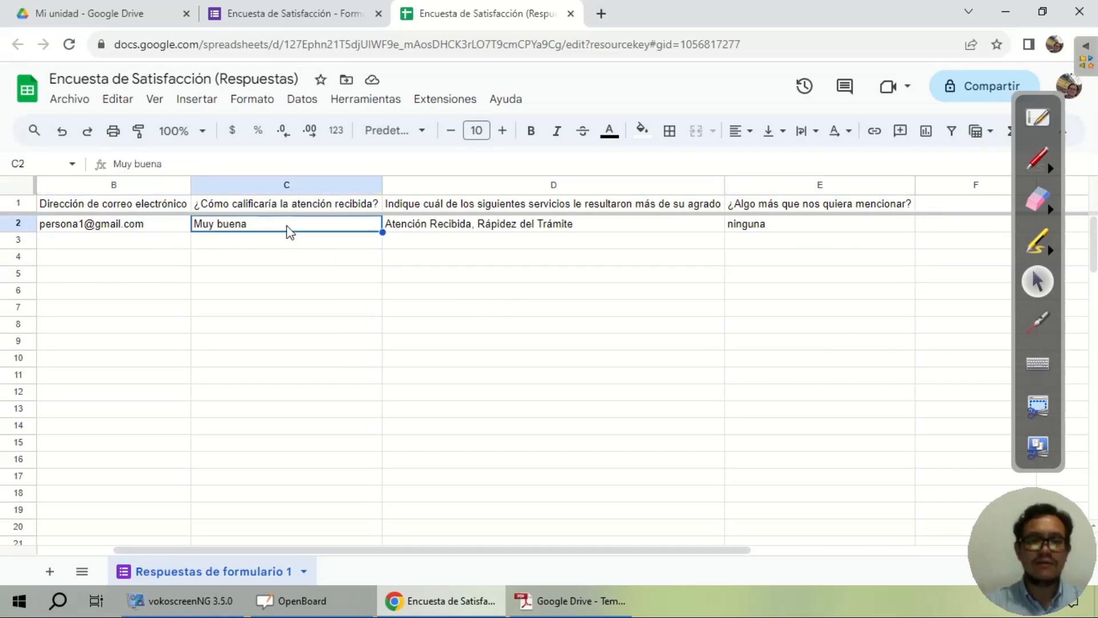
click(295, 14)
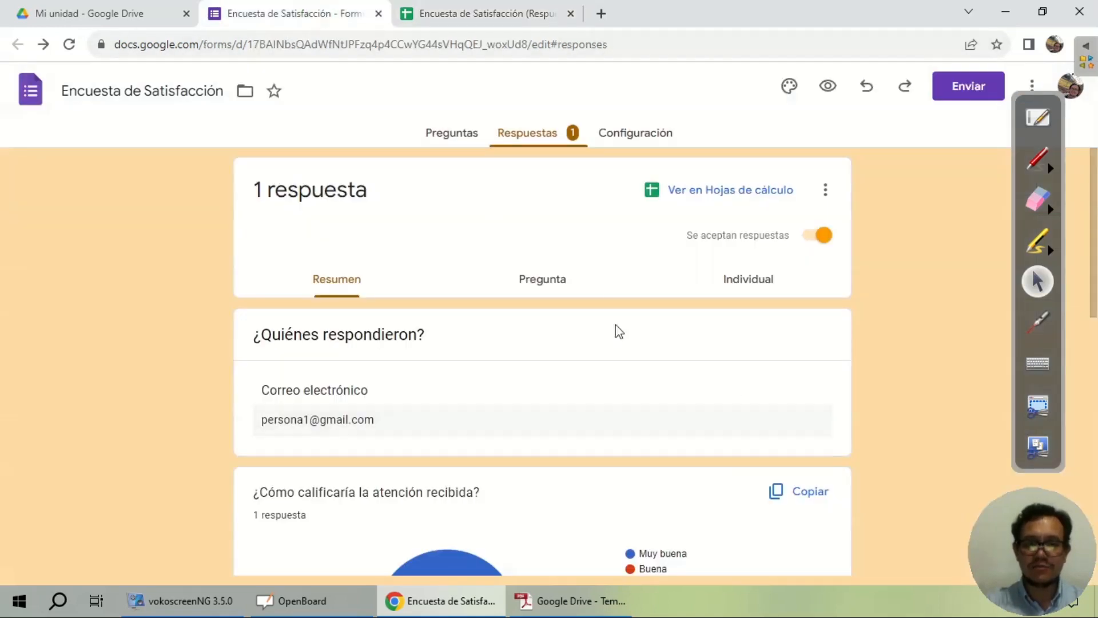
Step: In the Preguntas editor, select Buena on the rating question and compare it with the responses spreadsheet
click(450, 136)
scroll(643, 317, down, 4)
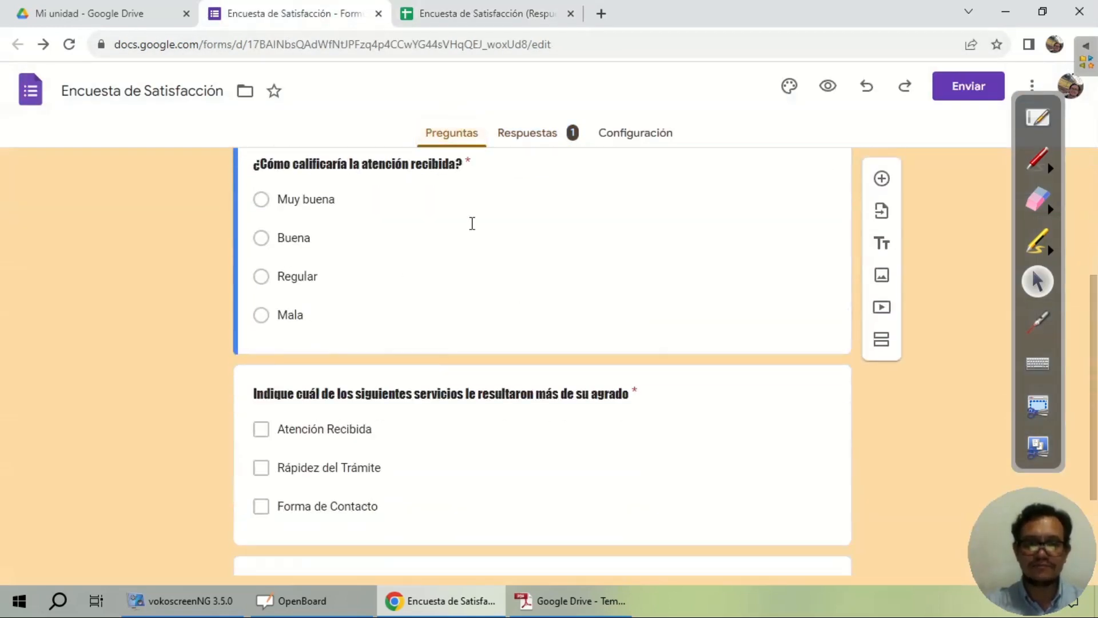
click(348, 233)
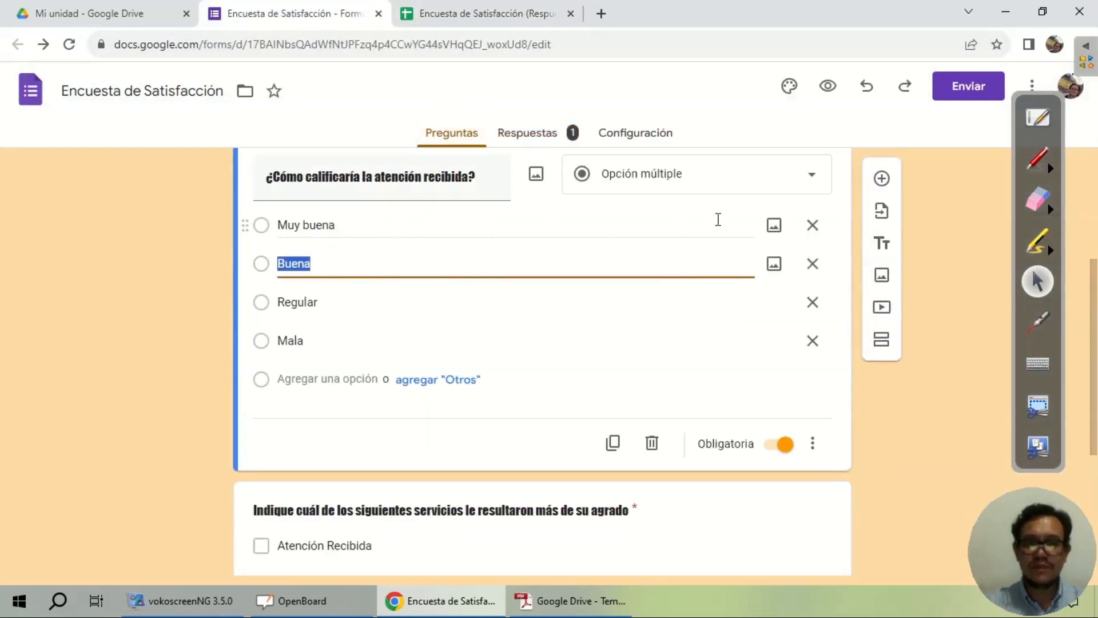
click(438, 17)
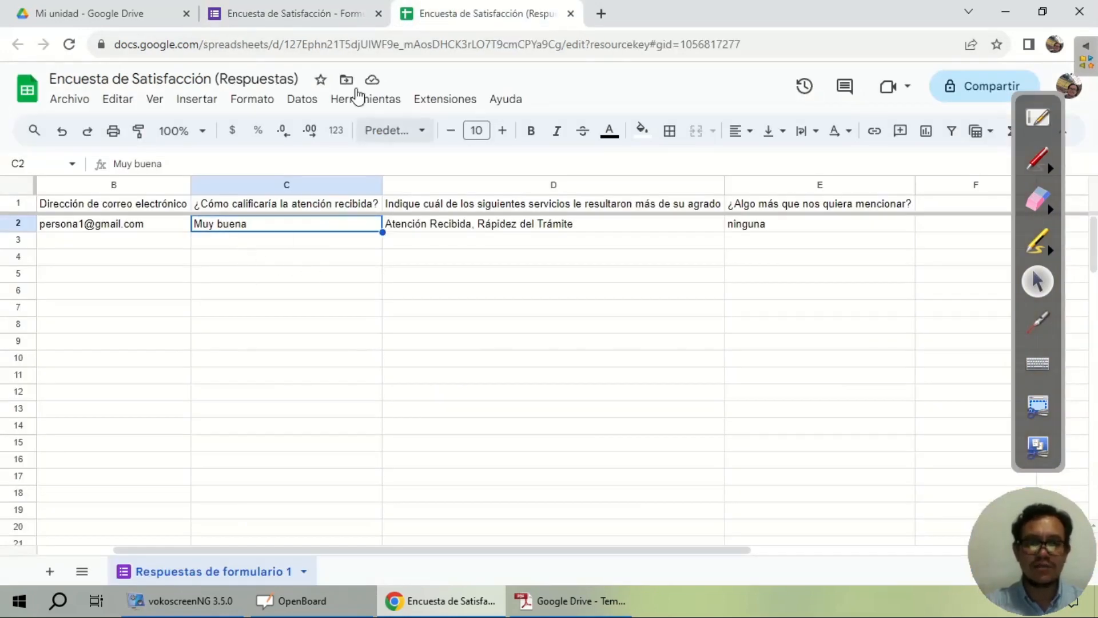
Step: Select Atención Recibida on the services question and compare it with the responses spreadsheet
click(318, 15)
scroll(474, 334, down, 1)
scroll(473, 335, down, 3)
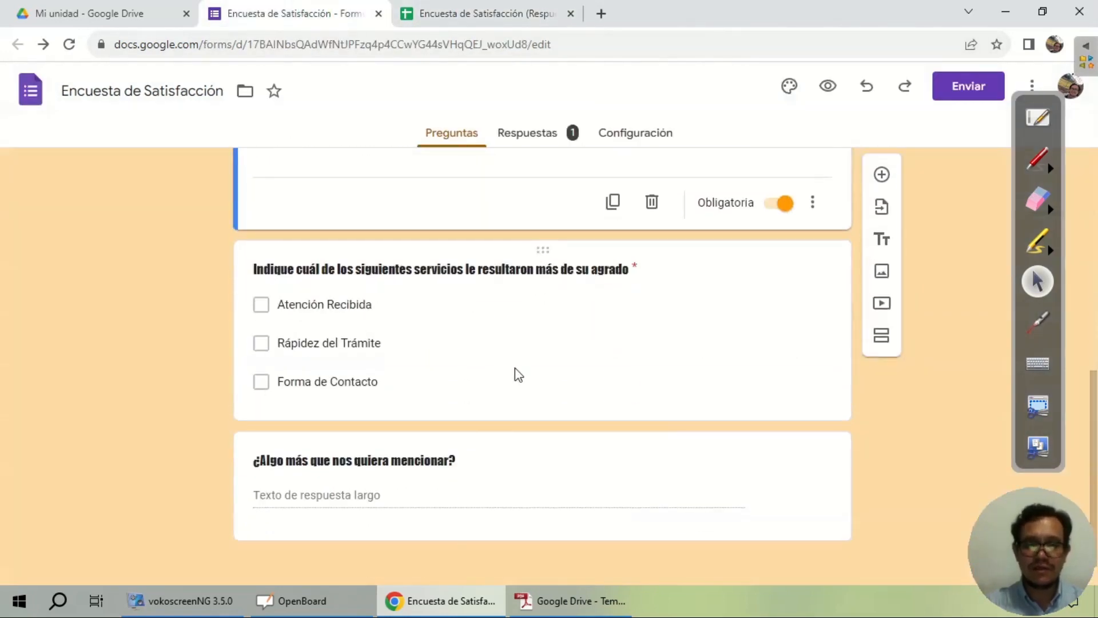
click(405, 305)
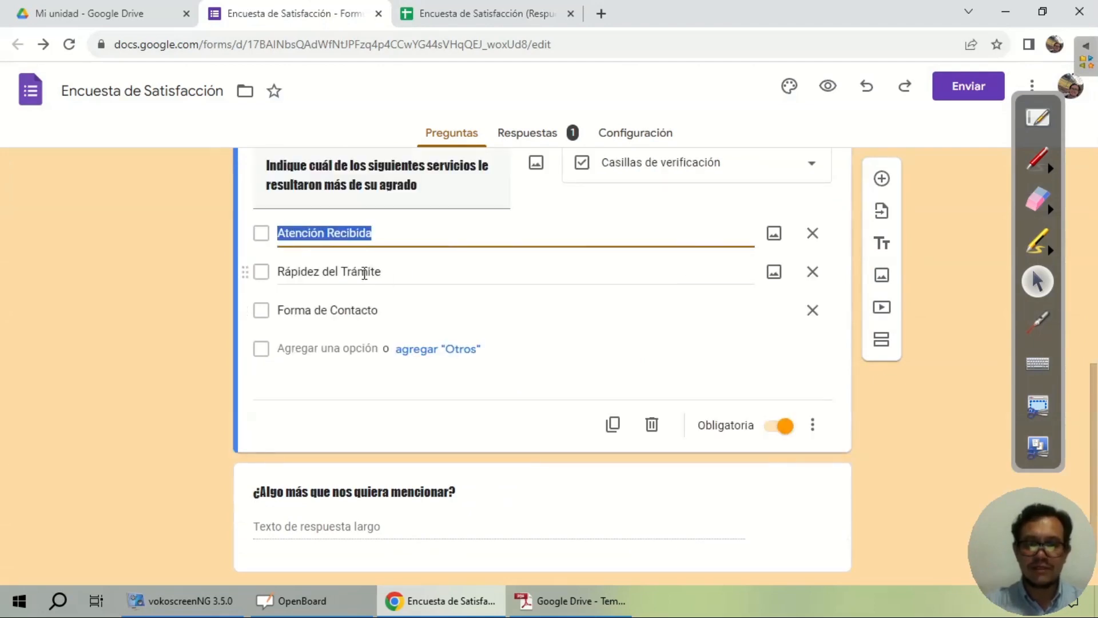
click(482, 16)
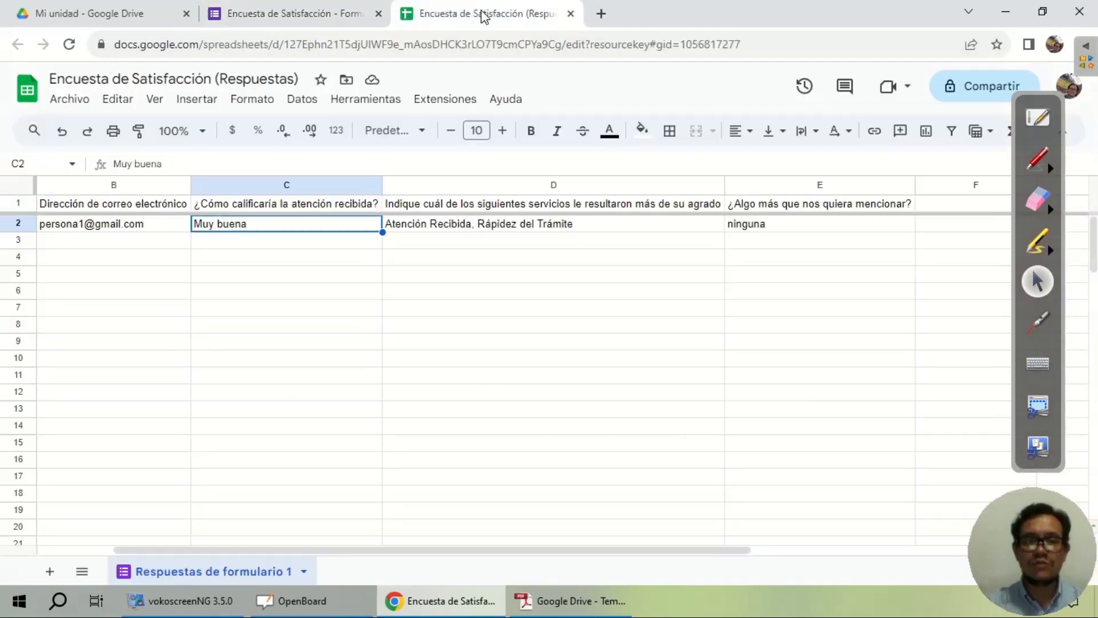
click(469, 232)
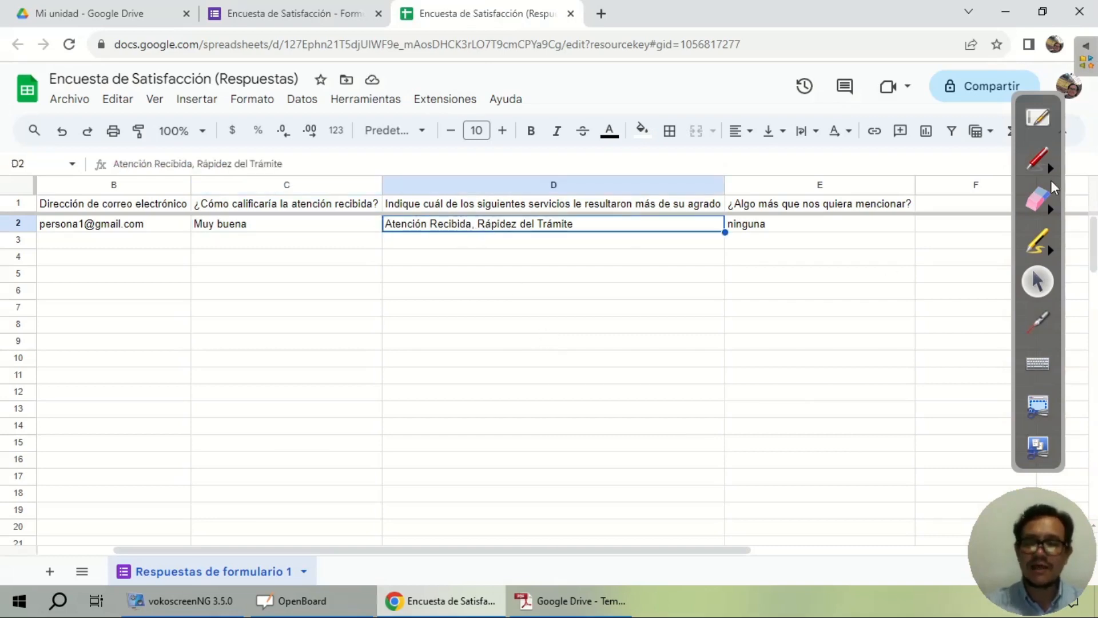
click(1030, 158)
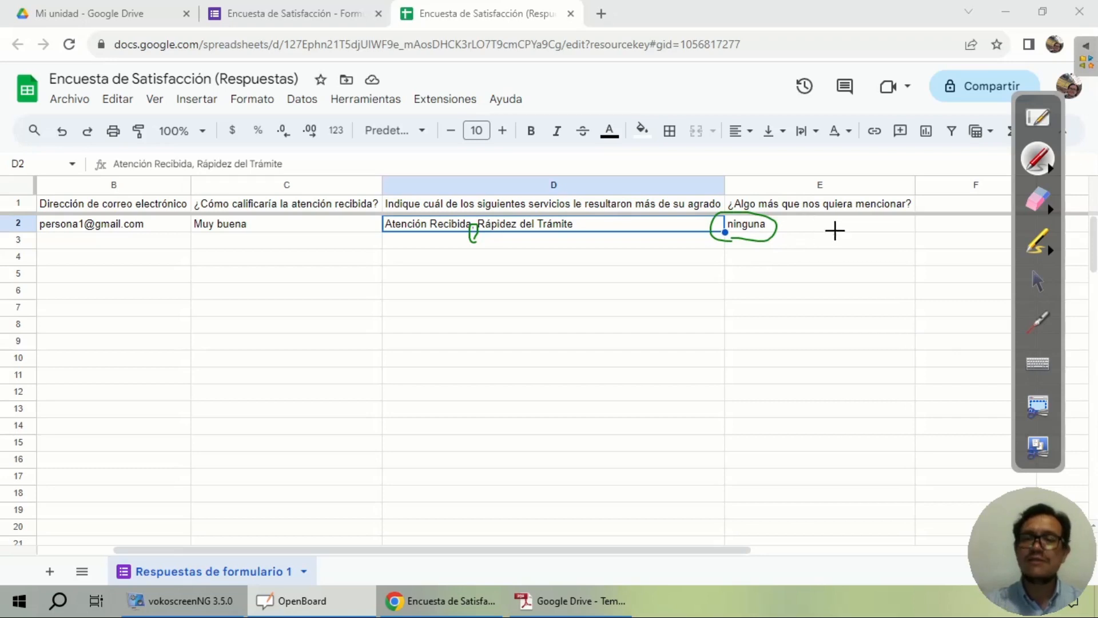
click(1038, 201)
drag(783, 226, 253, 228)
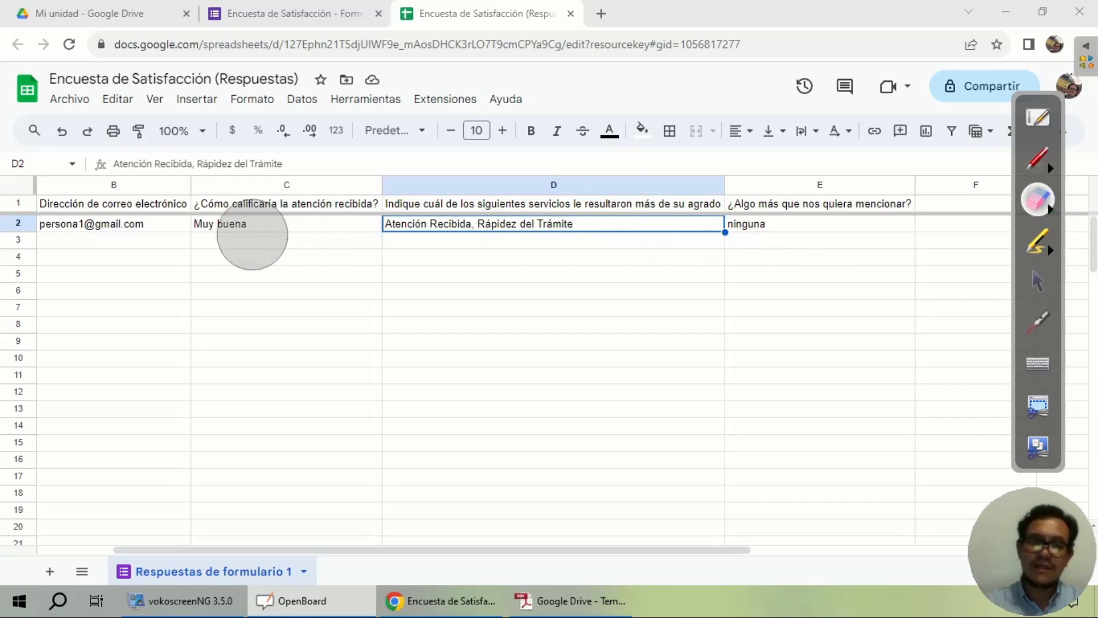
click(1044, 283)
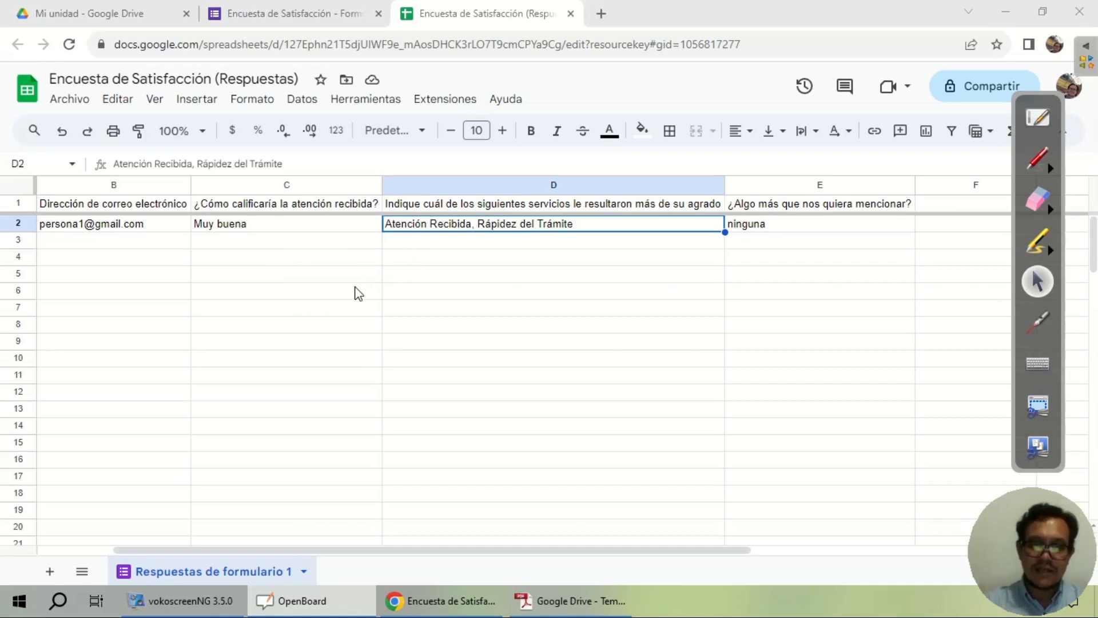
Step: Open the Respuestas summary in Hojas de cálculo, close that spreadsheet tab, and return to Preguntas
click(346, 13)
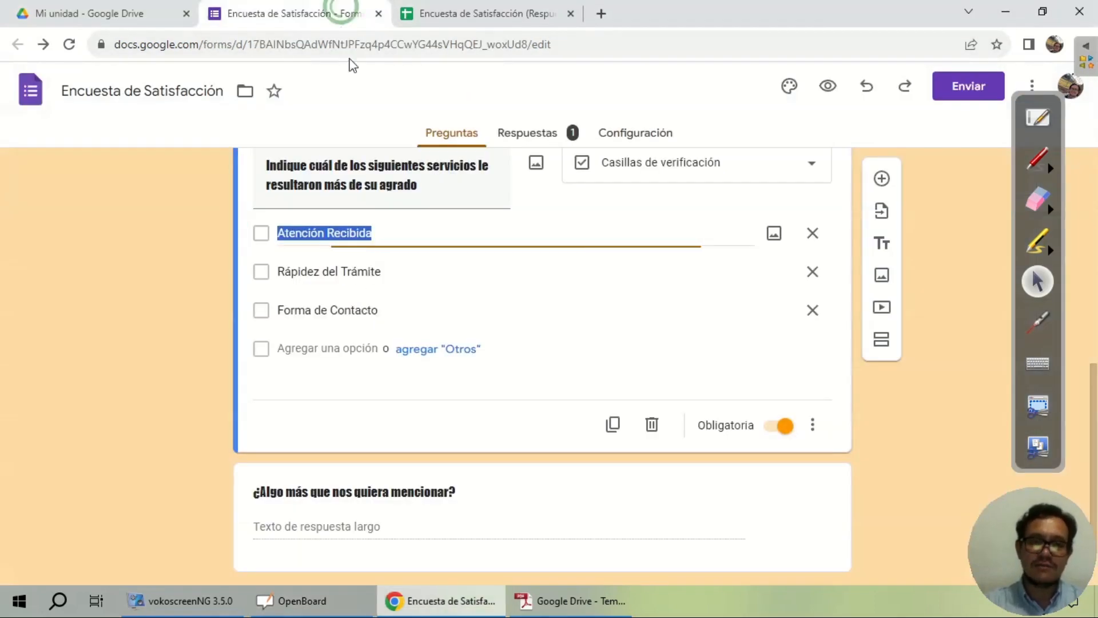
click(520, 137)
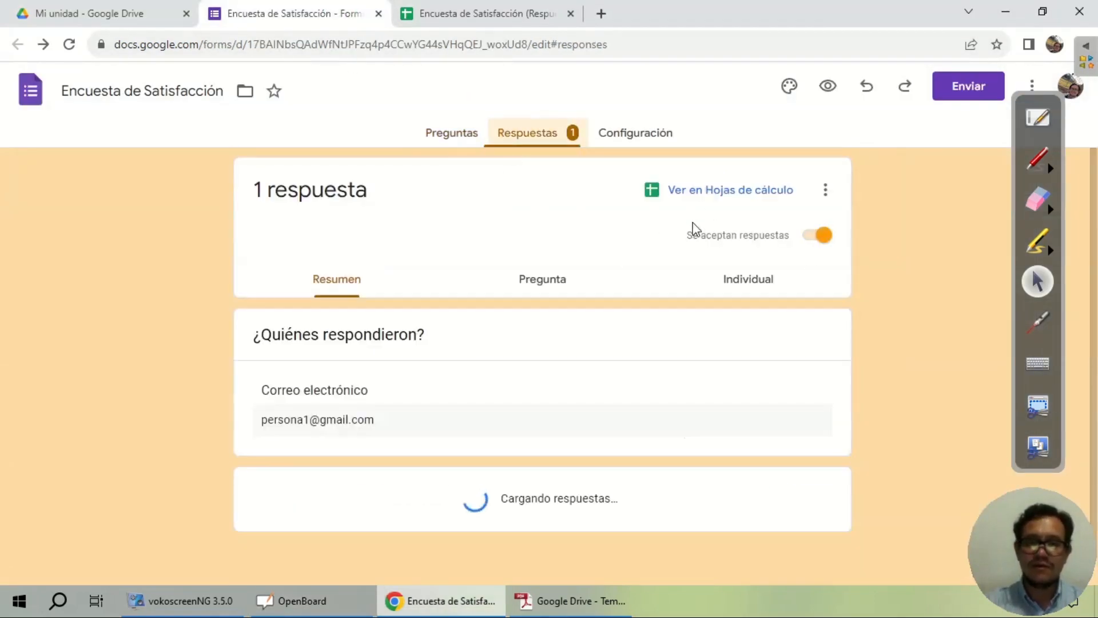
click(741, 193)
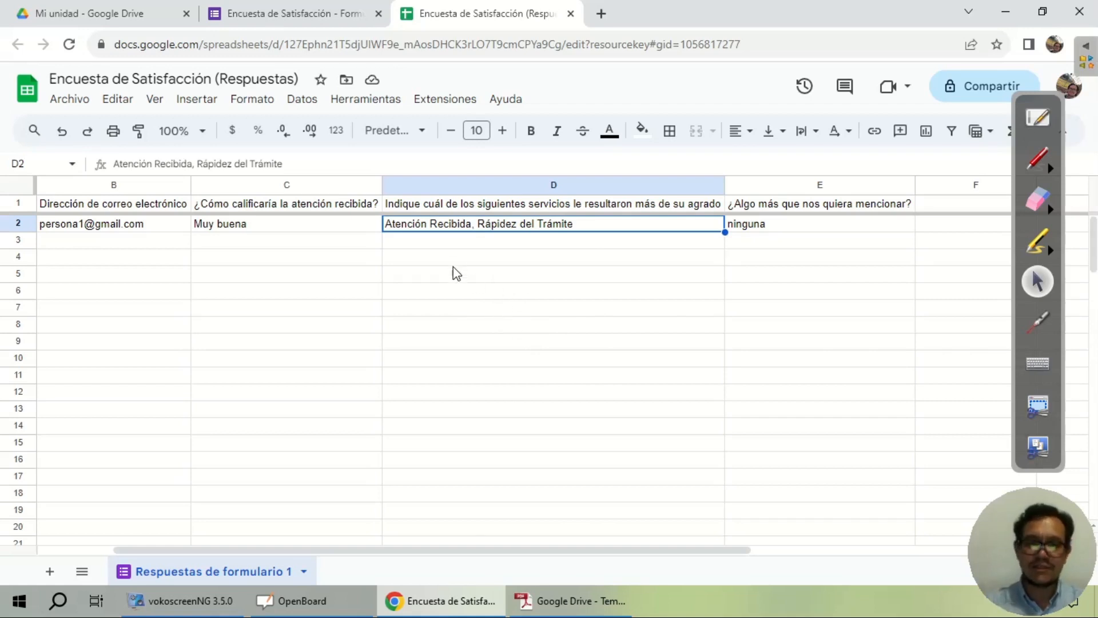
click(571, 14)
click(450, 137)
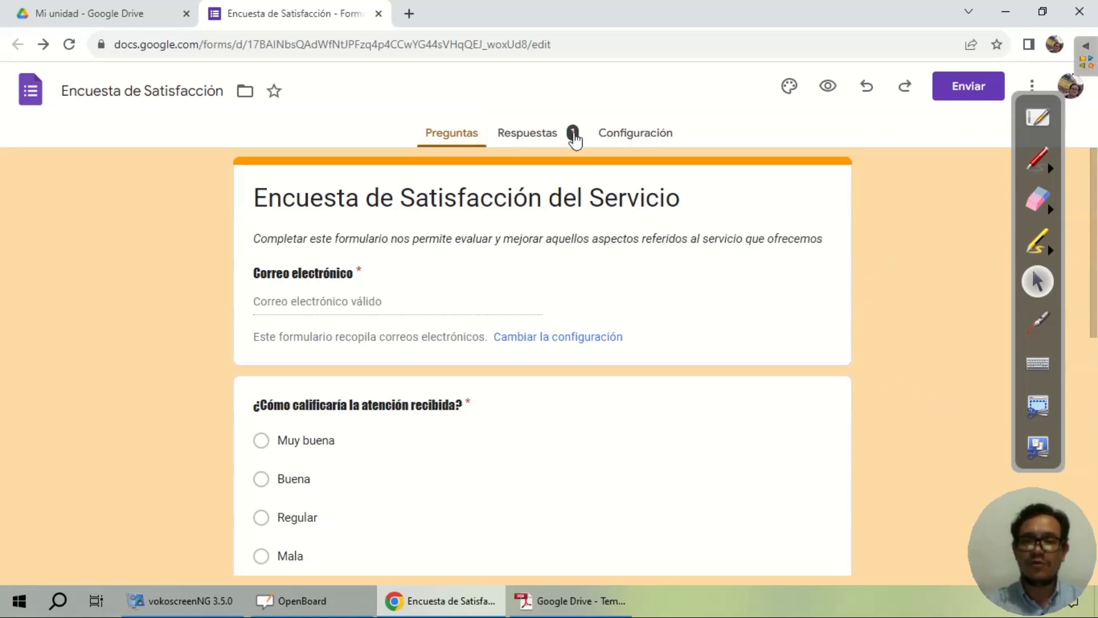
click(641, 138)
scroll(522, 291, down, 3)
scroll(522, 289, up, 1)
click(798, 226)
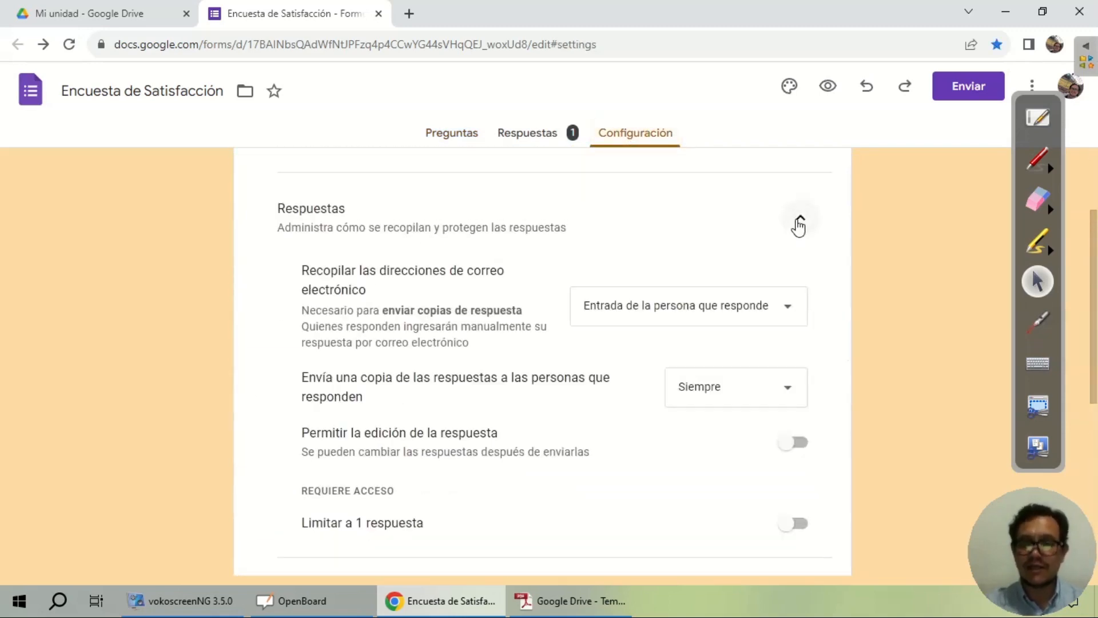
click(797, 226)
click(540, 140)
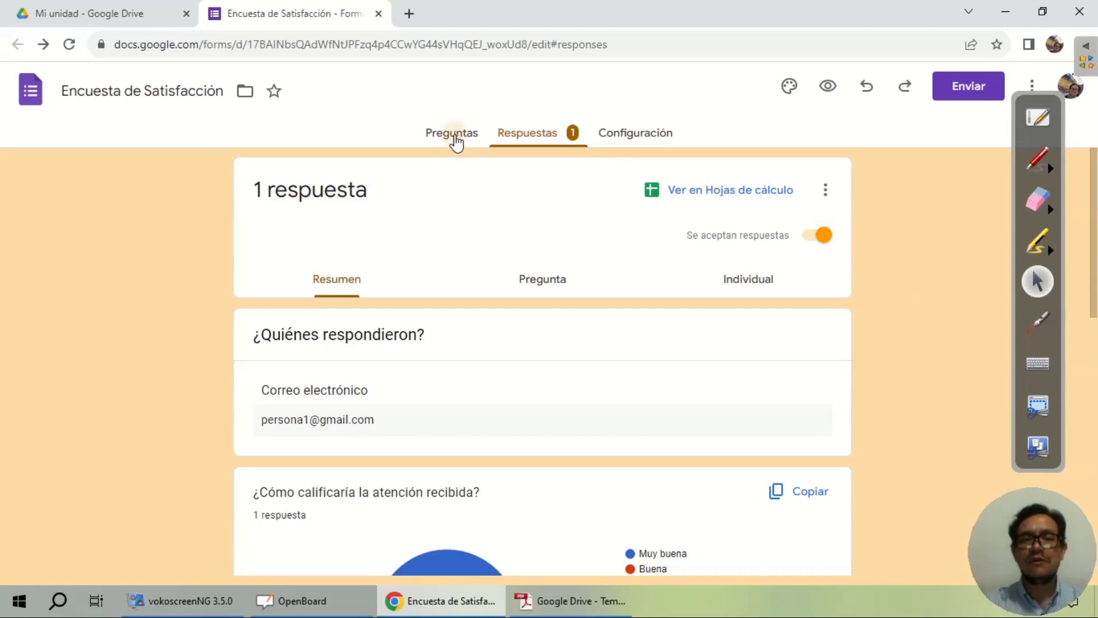
click(453, 136)
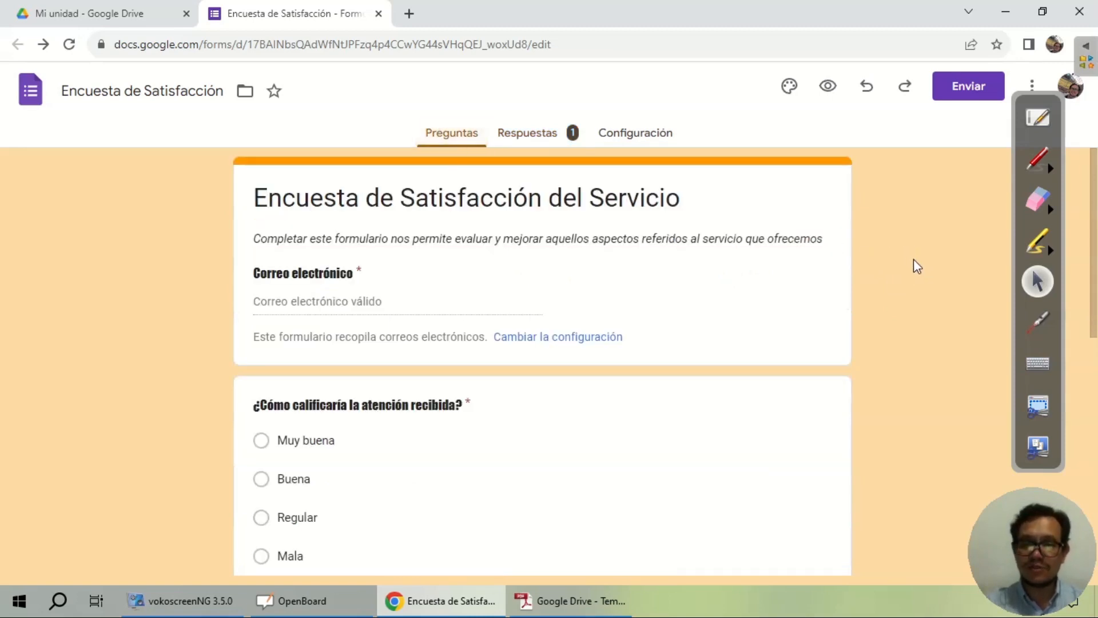